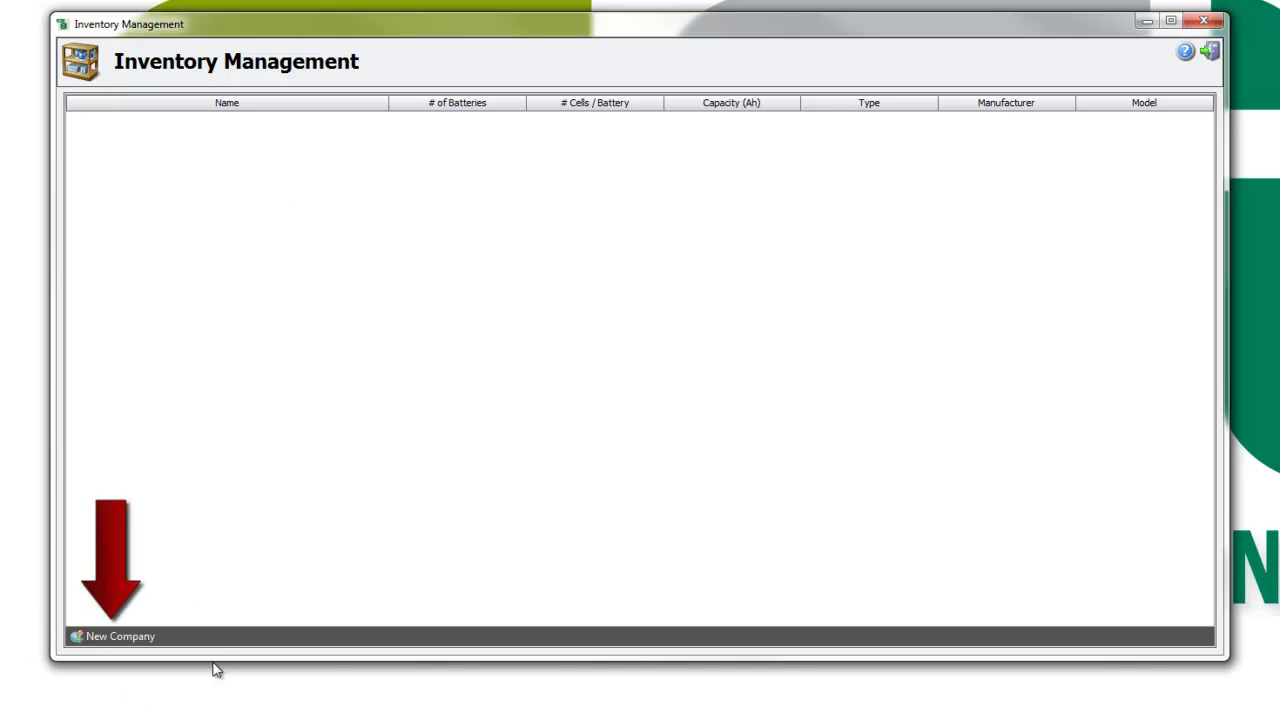
Step: Create a new company named "Global Energy Innovations" in the inventory
right_click(182, 189)
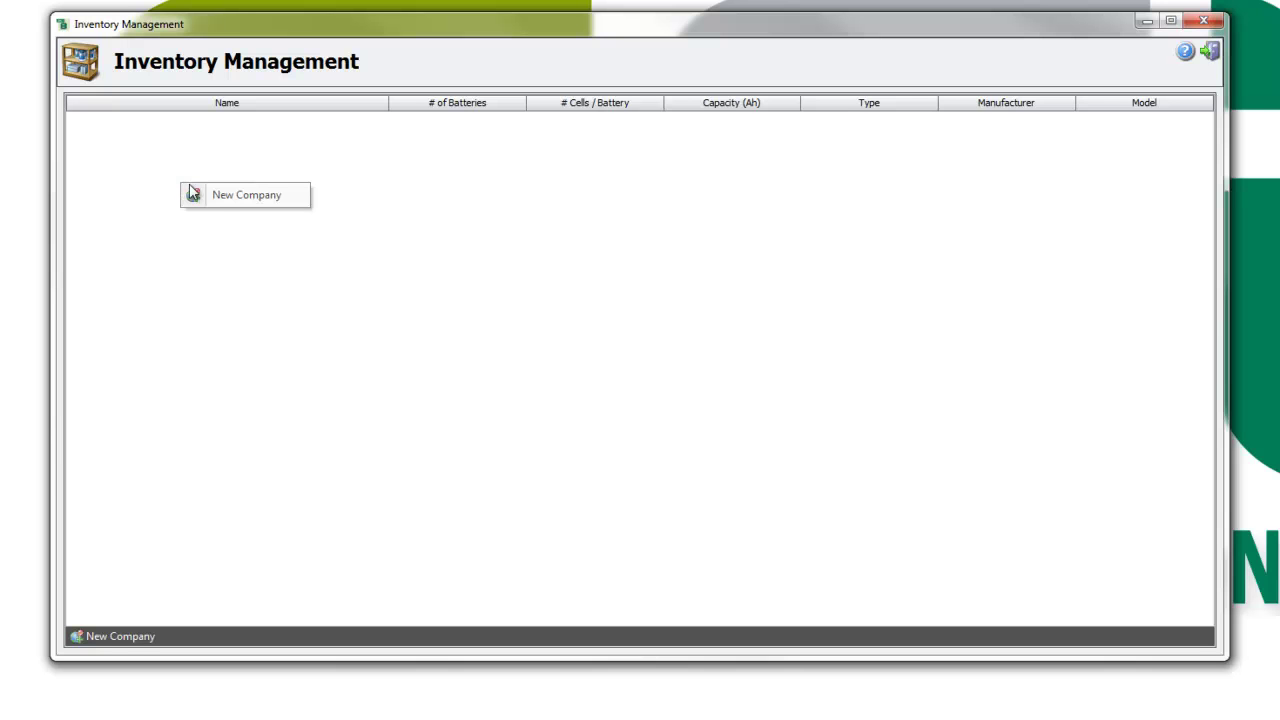
click(220, 199)
text(Global Ener)
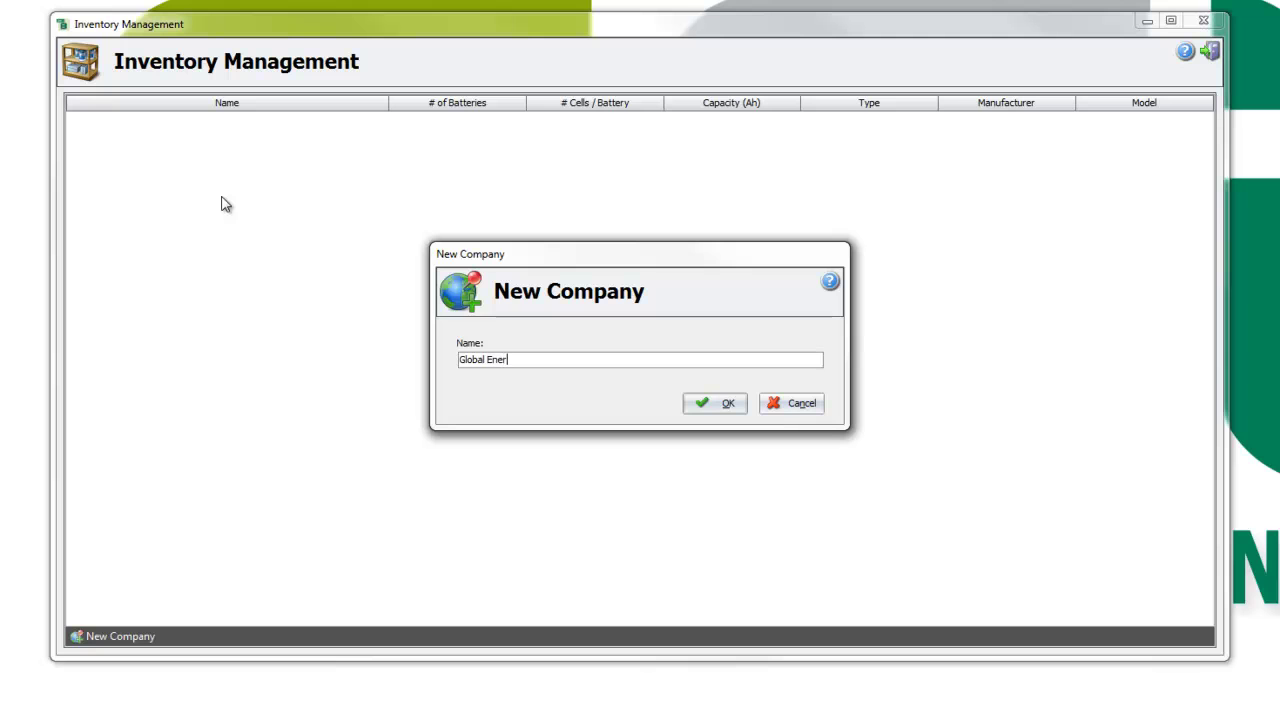
text(gy Innovations)
key(Return)
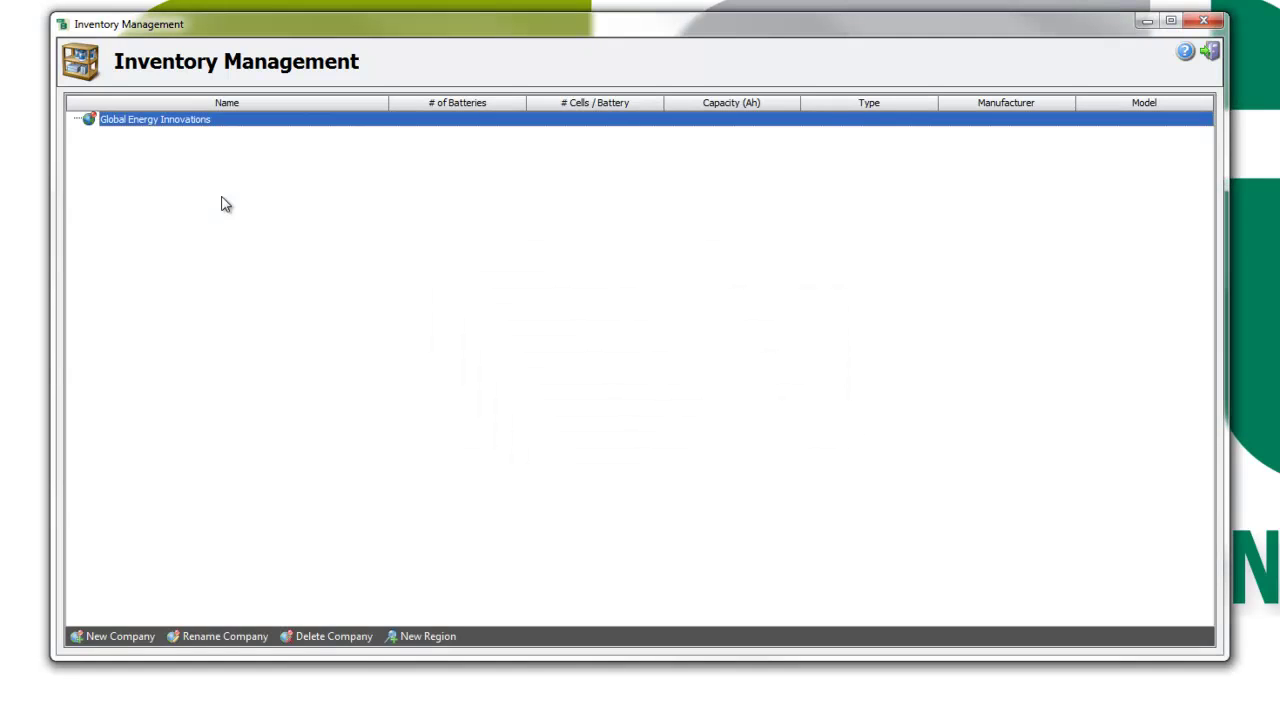
Step: Add a region named "California" under the company and a site named "Santa Clara" within that region
click(440, 638)
text(California)
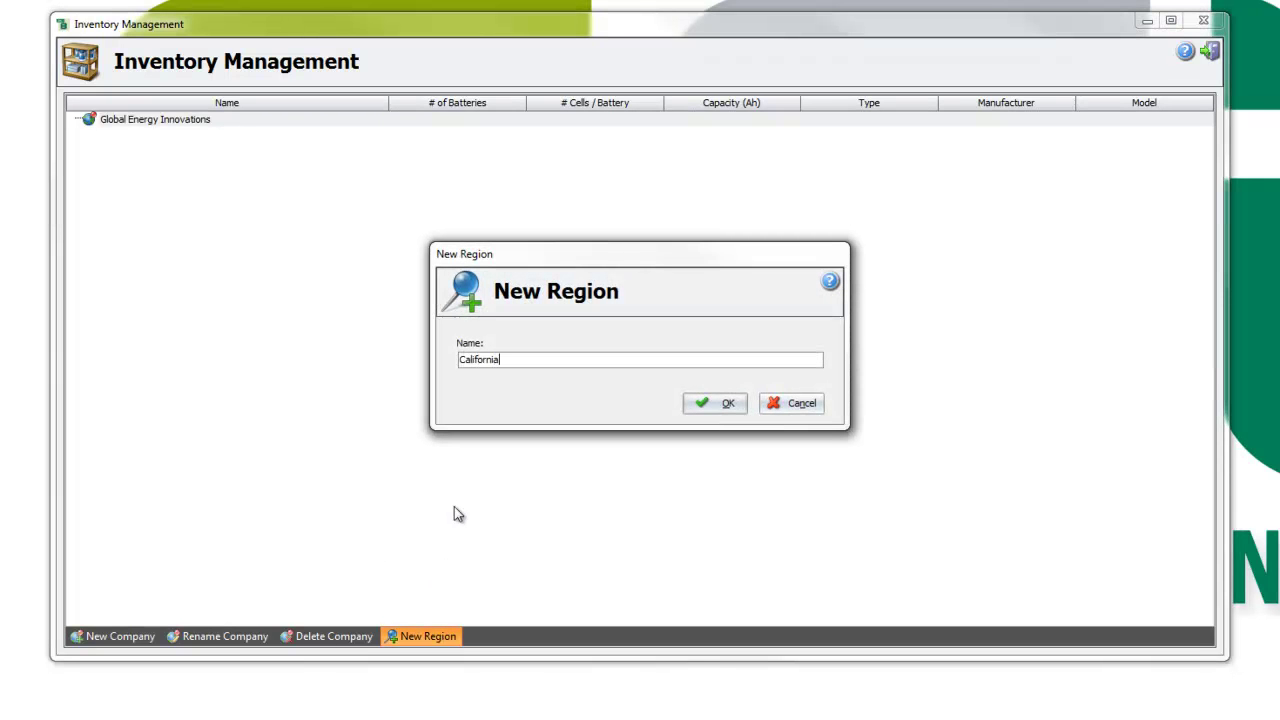
key(Return)
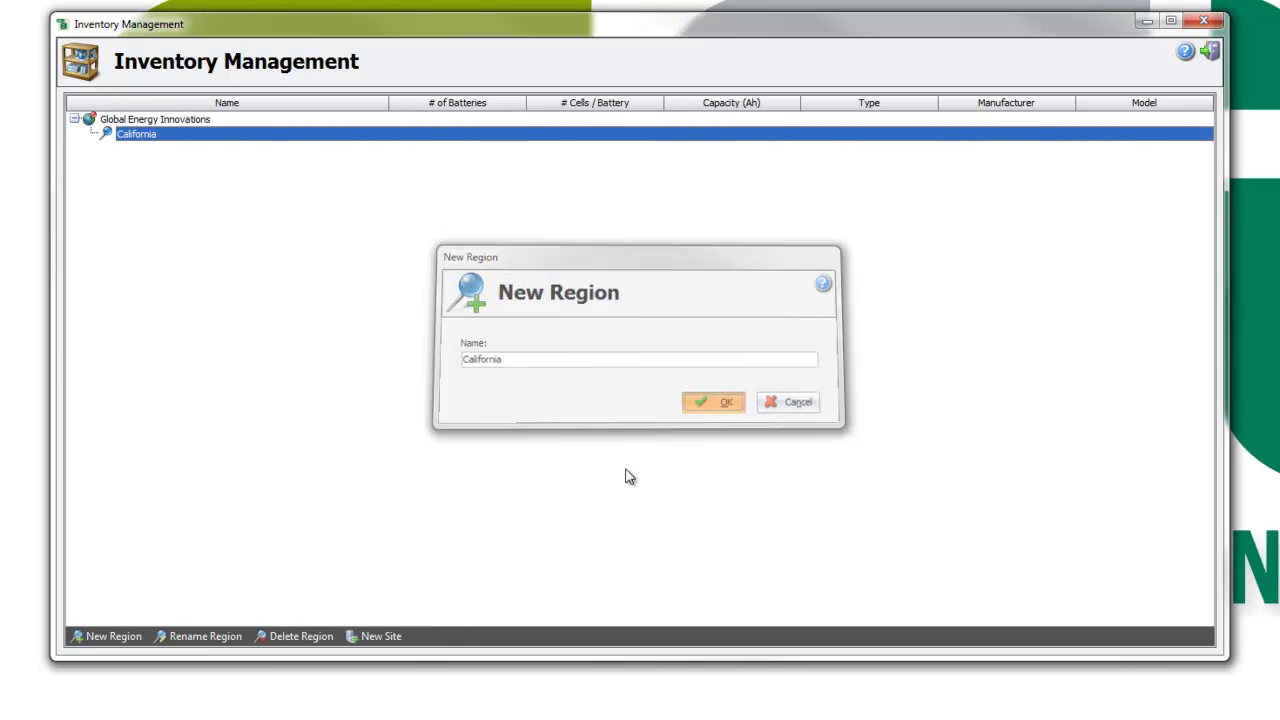
click(395, 638)
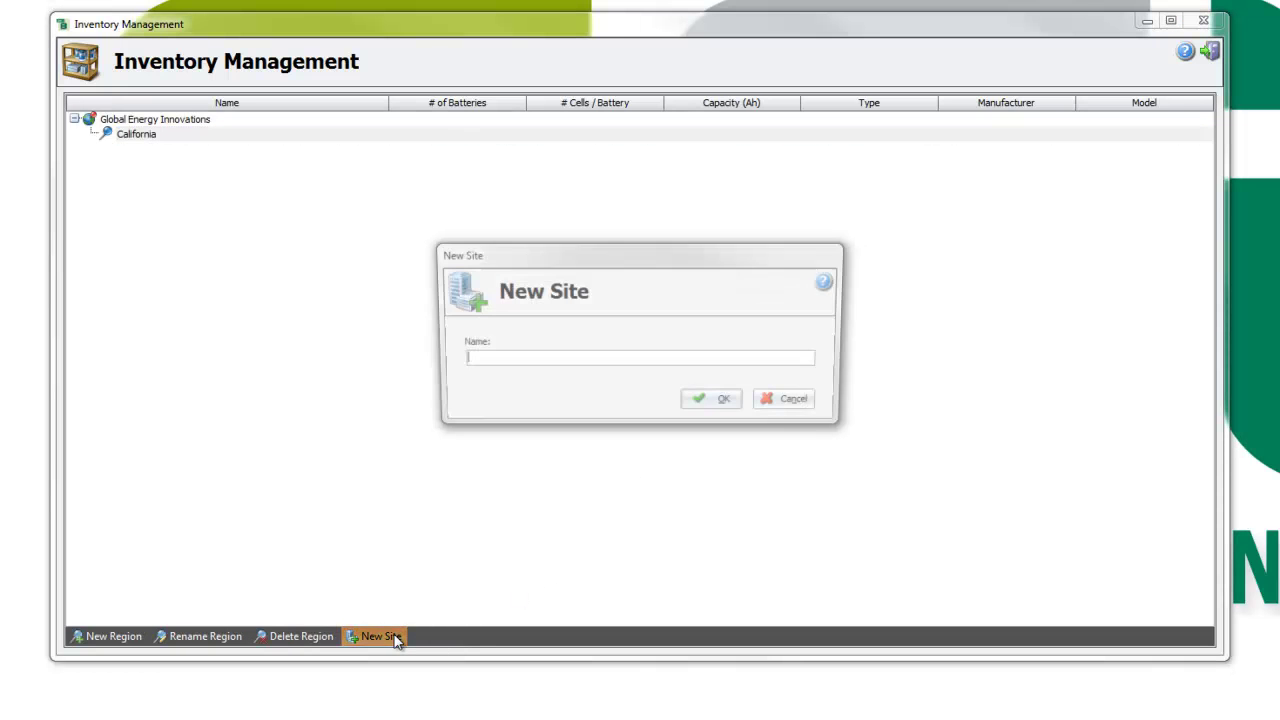
text(Santa Clara)
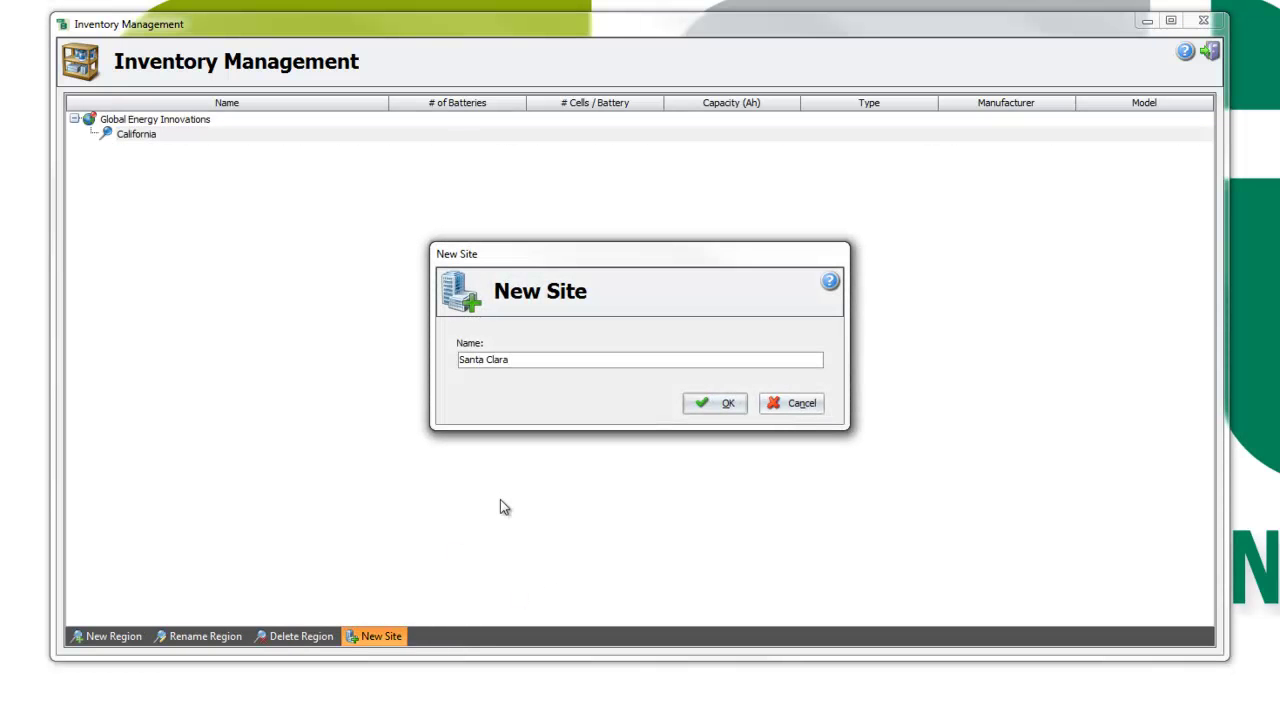
key(Return)
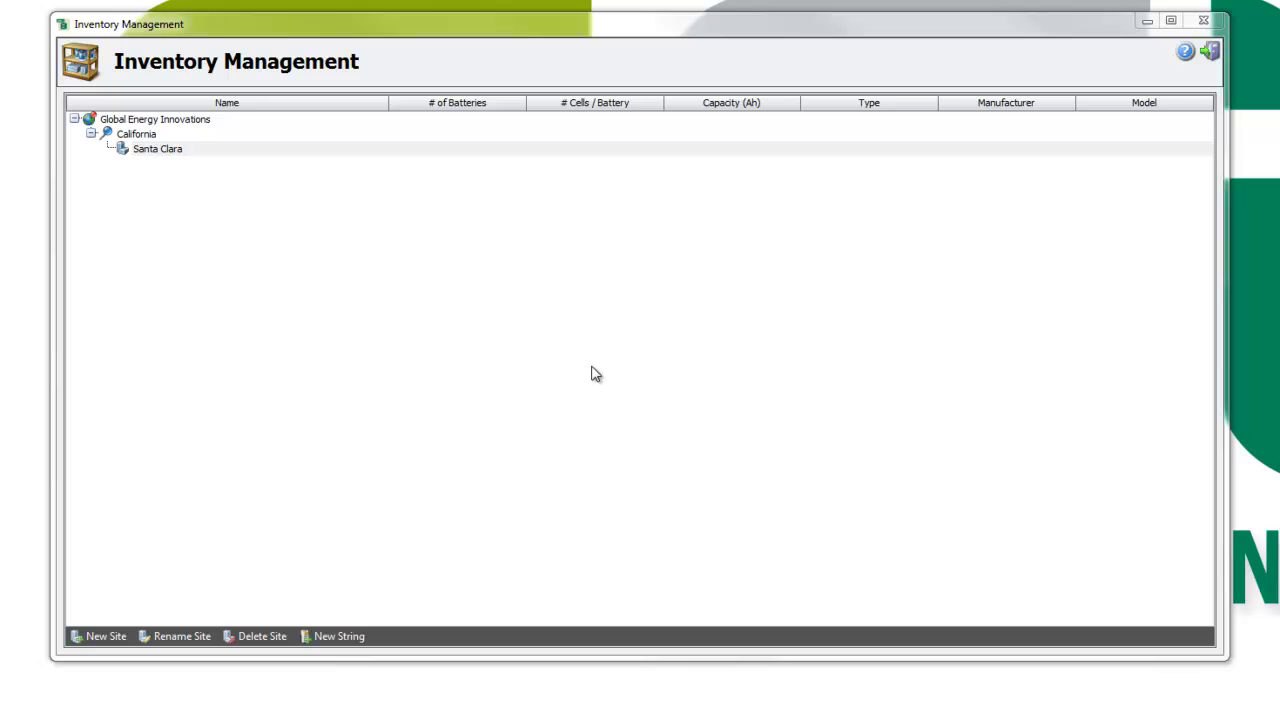
Step: Start a new battery string under the Santa Clara site, named "String - 01", with 24 batteries
click(338, 636)
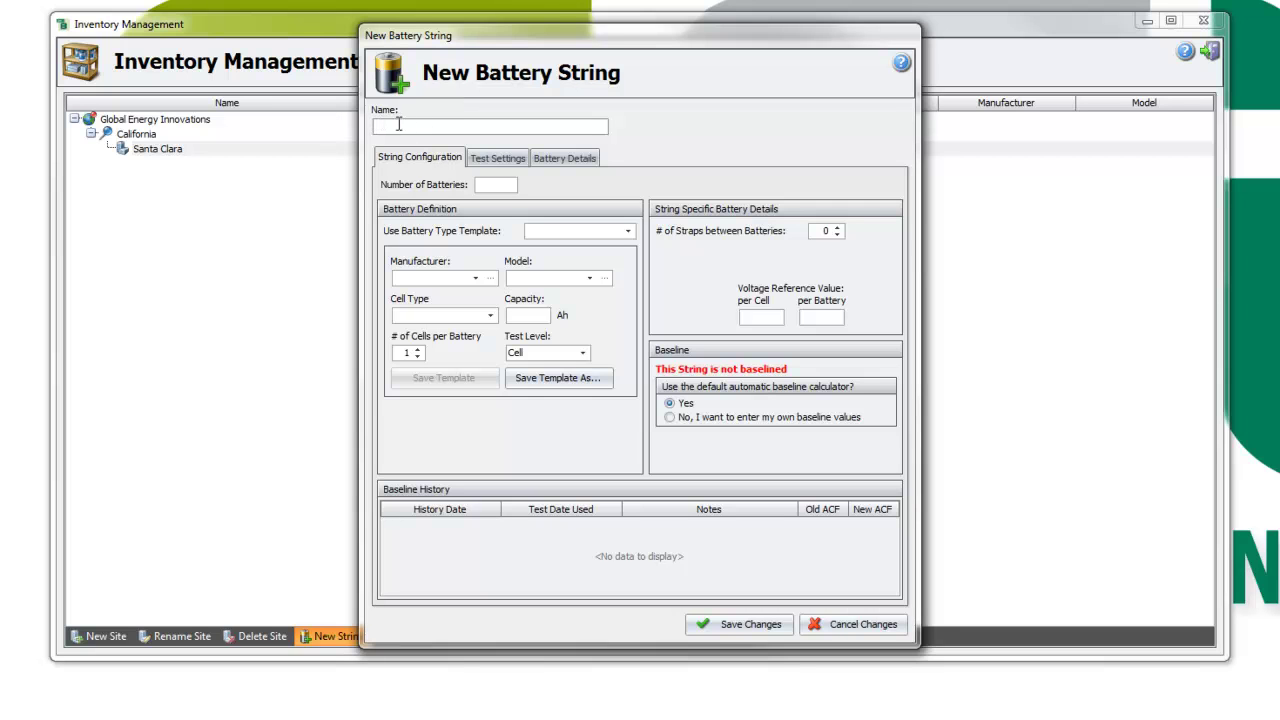
text(String - 01)
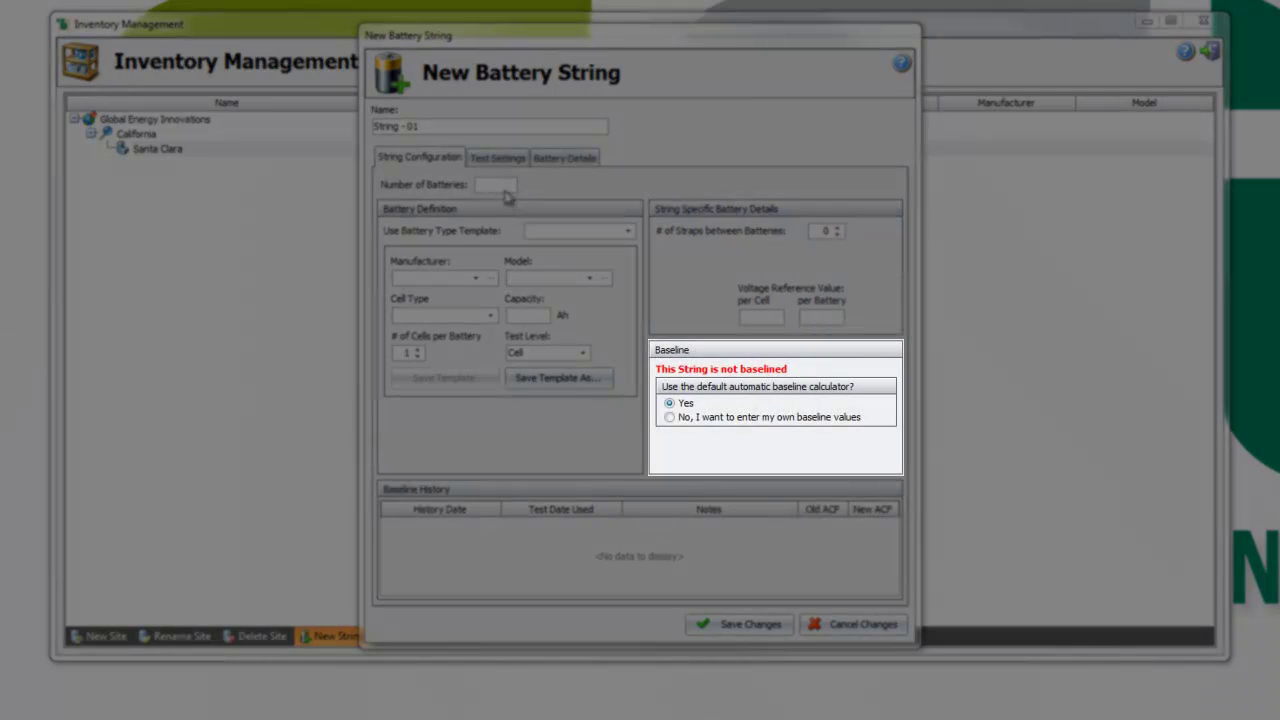
click(505, 184)
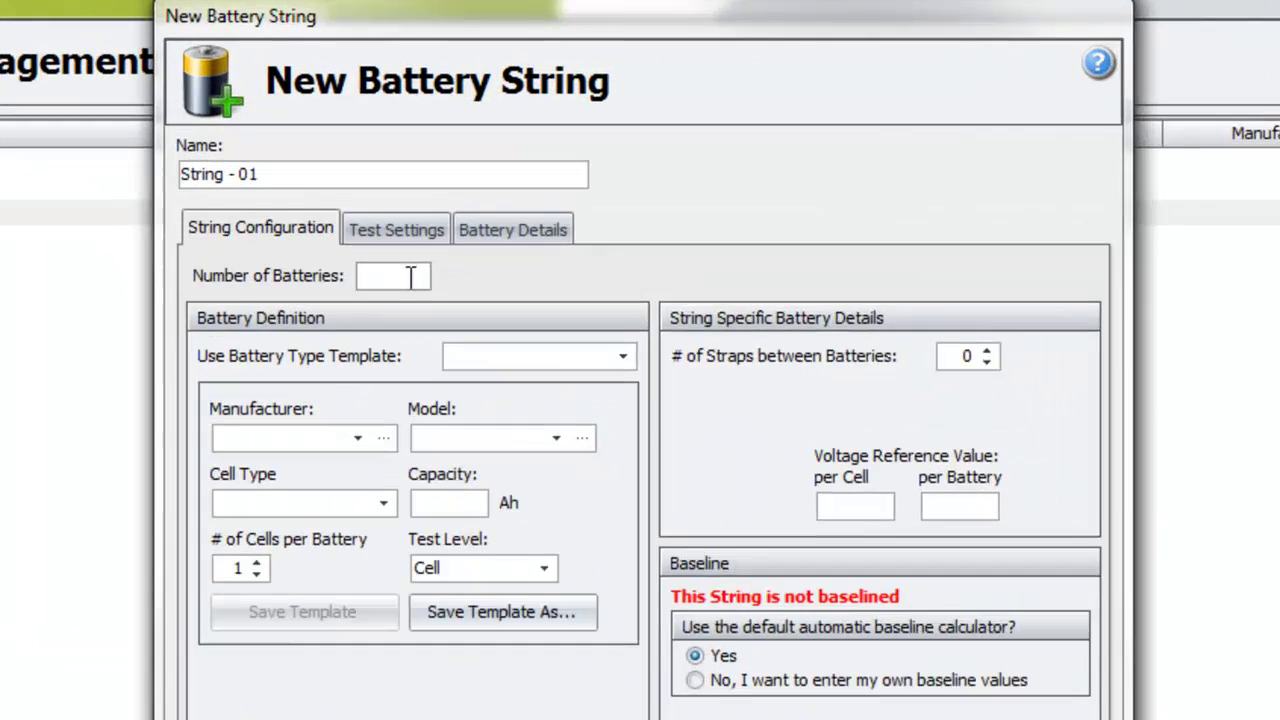
text(24)
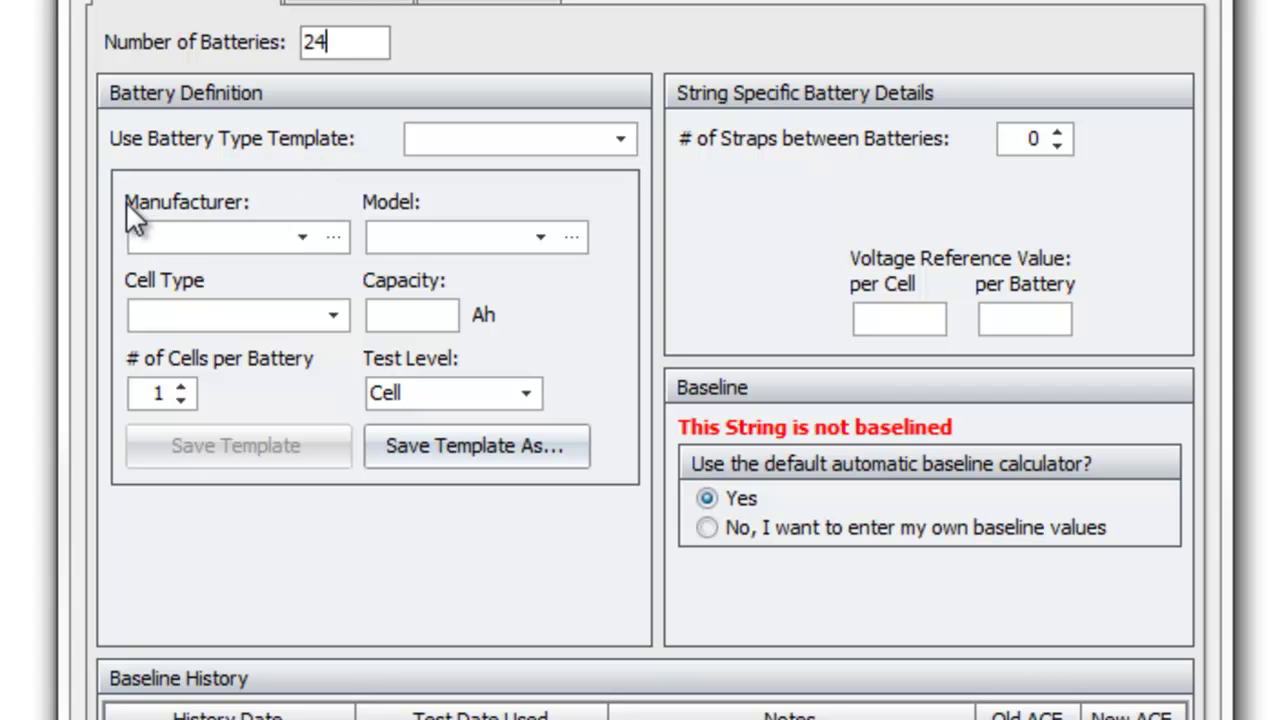
Step: Add "Enersys" as a new battery manufacturer for the string's battery definition
click(332, 241)
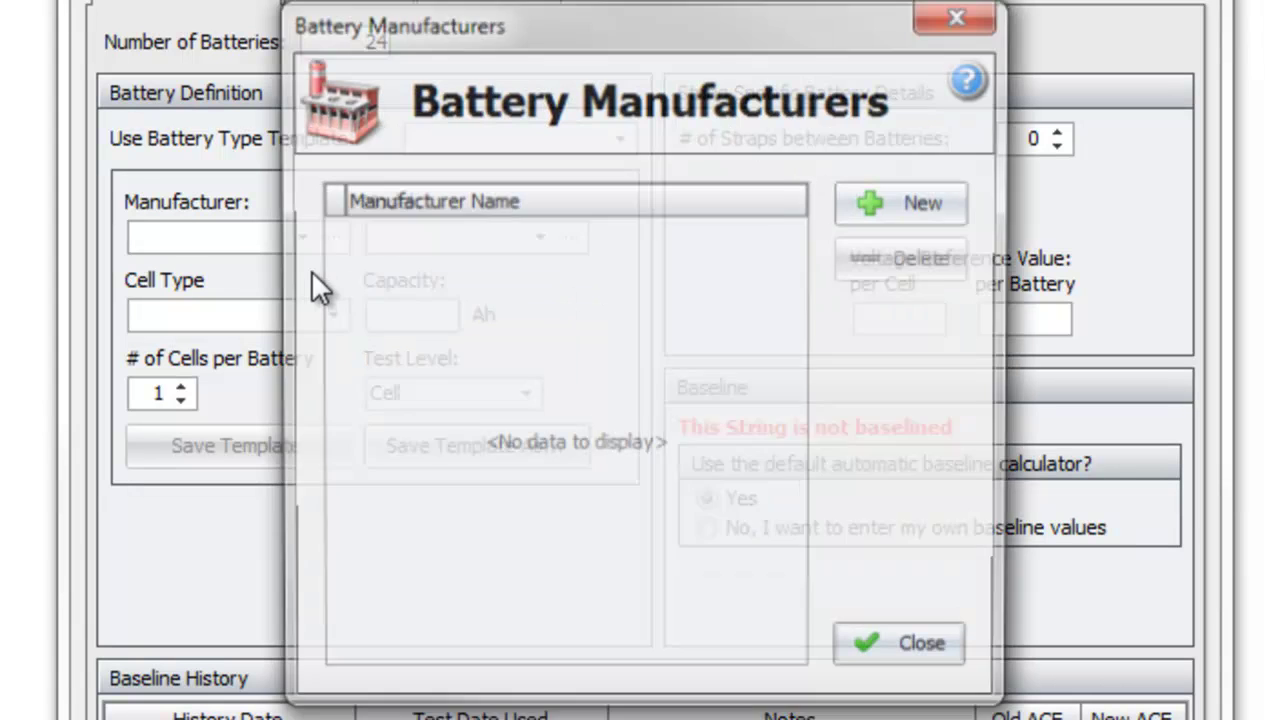
click(891, 206)
text(Enersys)
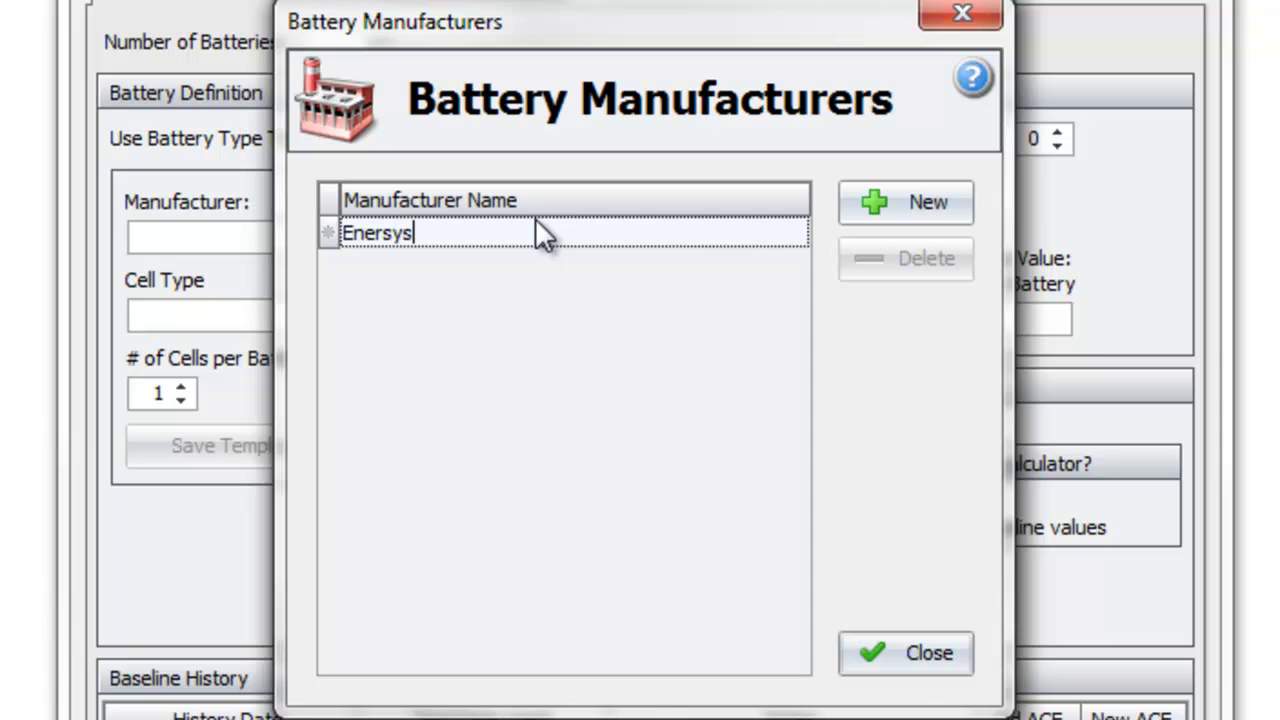
click(918, 659)
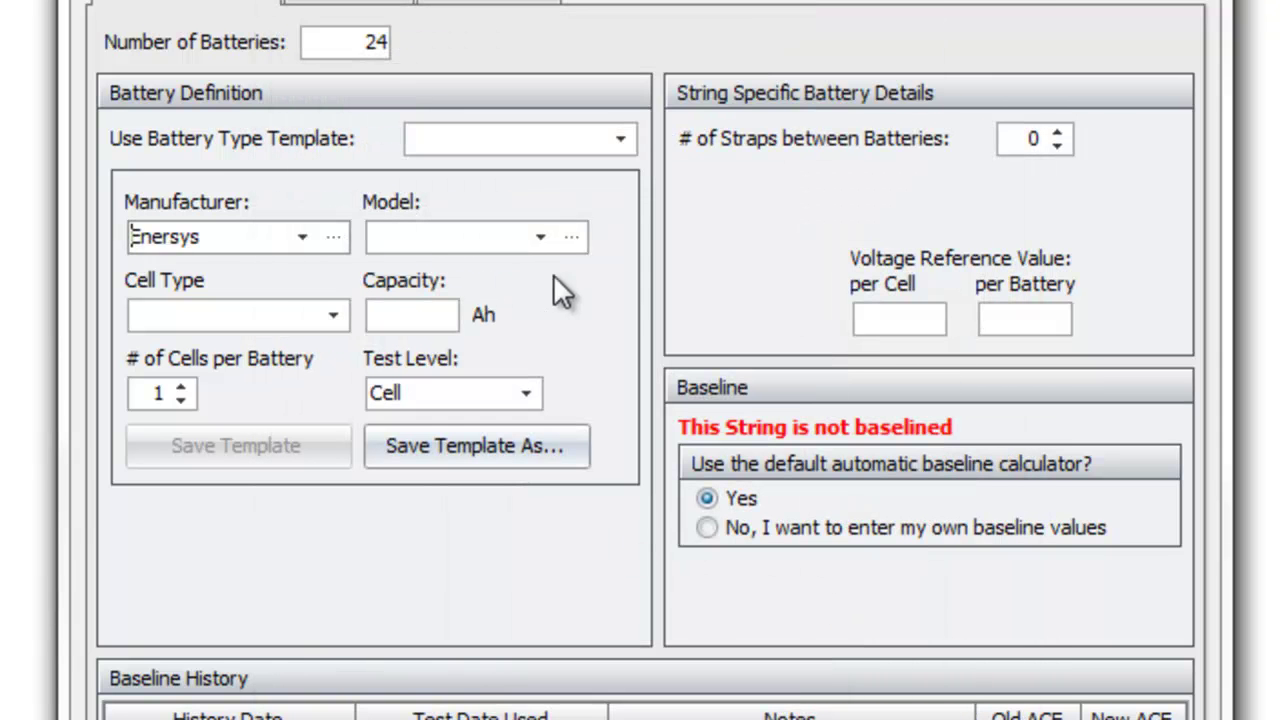
Step: Add "3CC-7" as a new Enersys battery model for the string's battery definition
click(578, 239)
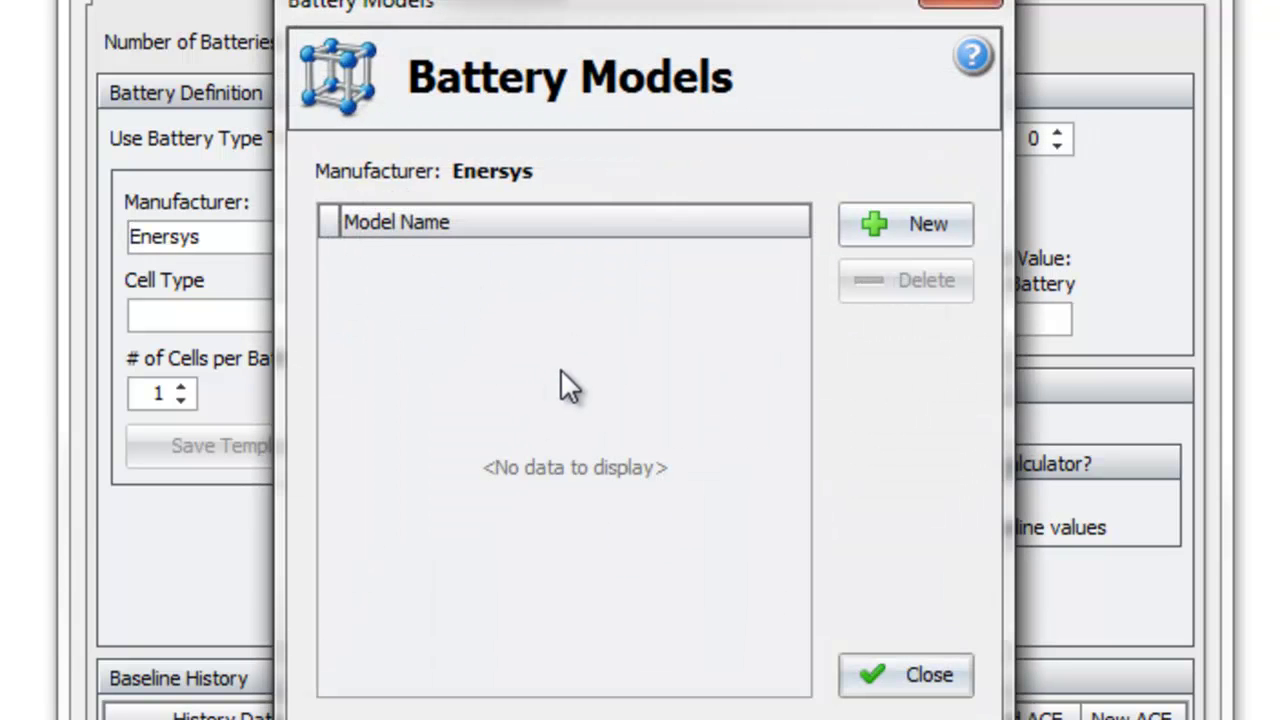
click(938, 226)
text(3)
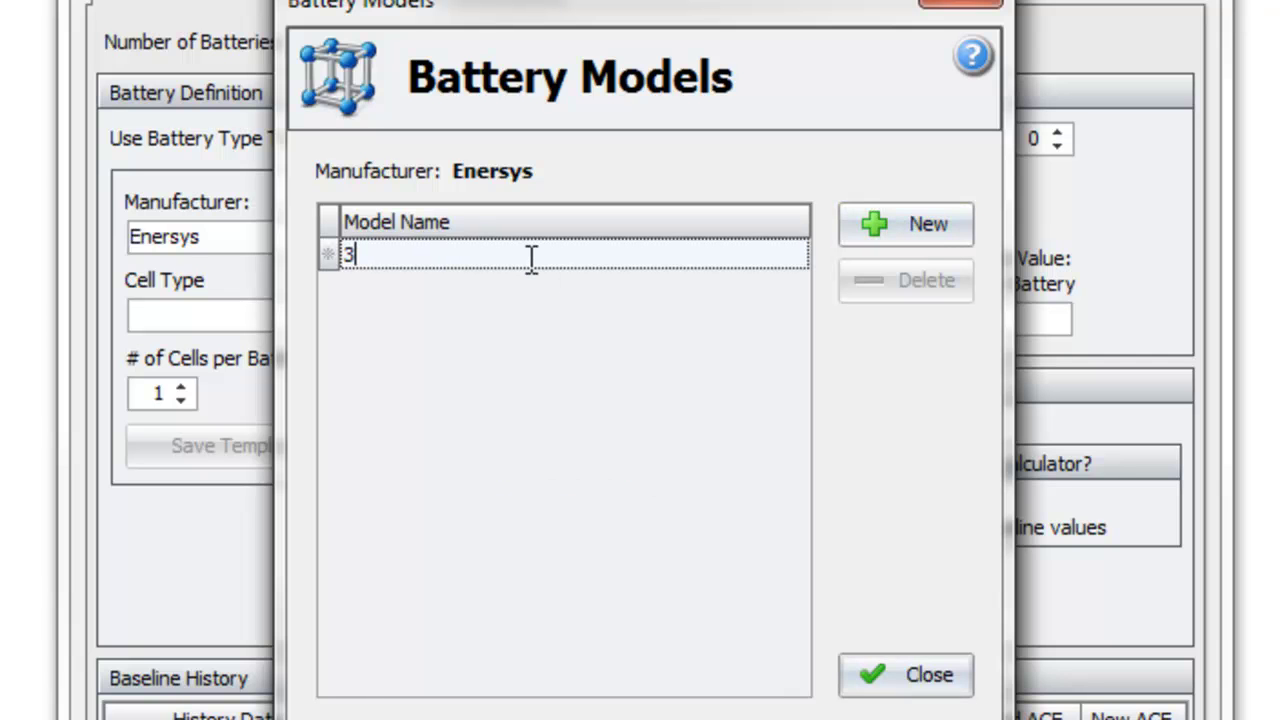
text(CC-7)
click(931, 674)
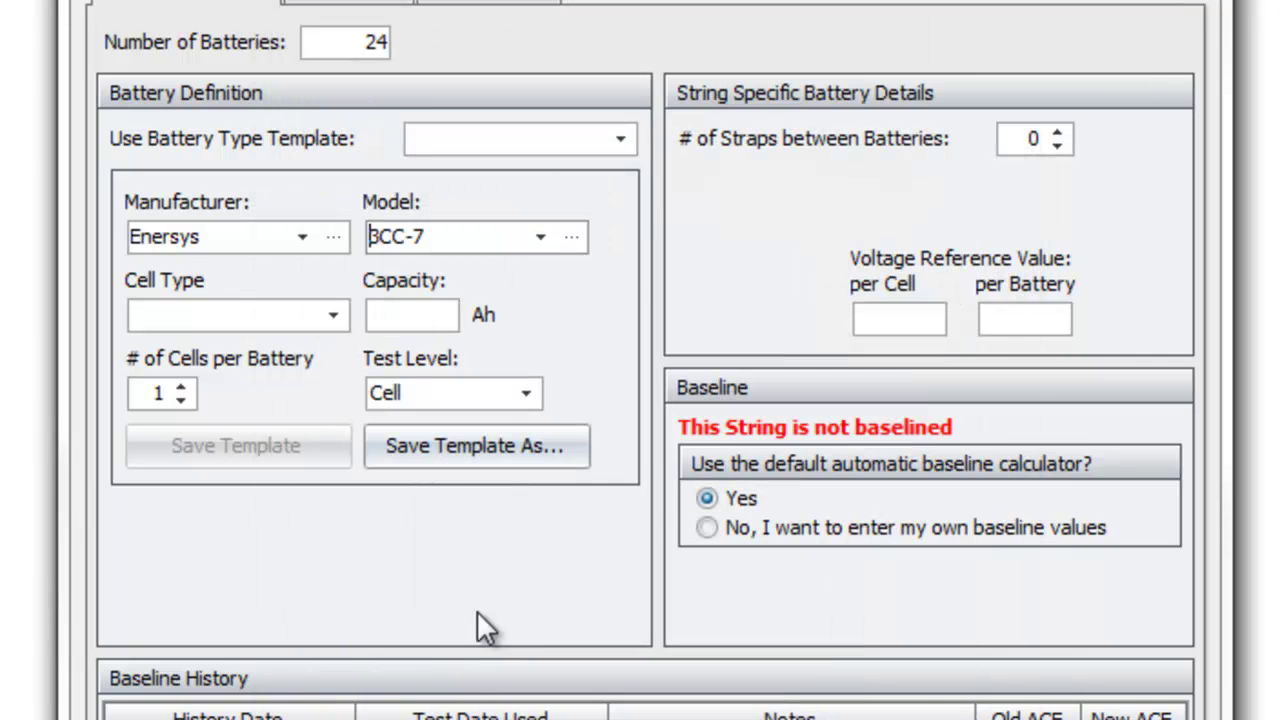
Step: Define the battery as Lead Acid (Flooded) with 150 Ah capacity, 3 cells per battery and the test level Cell
click(331, 314)
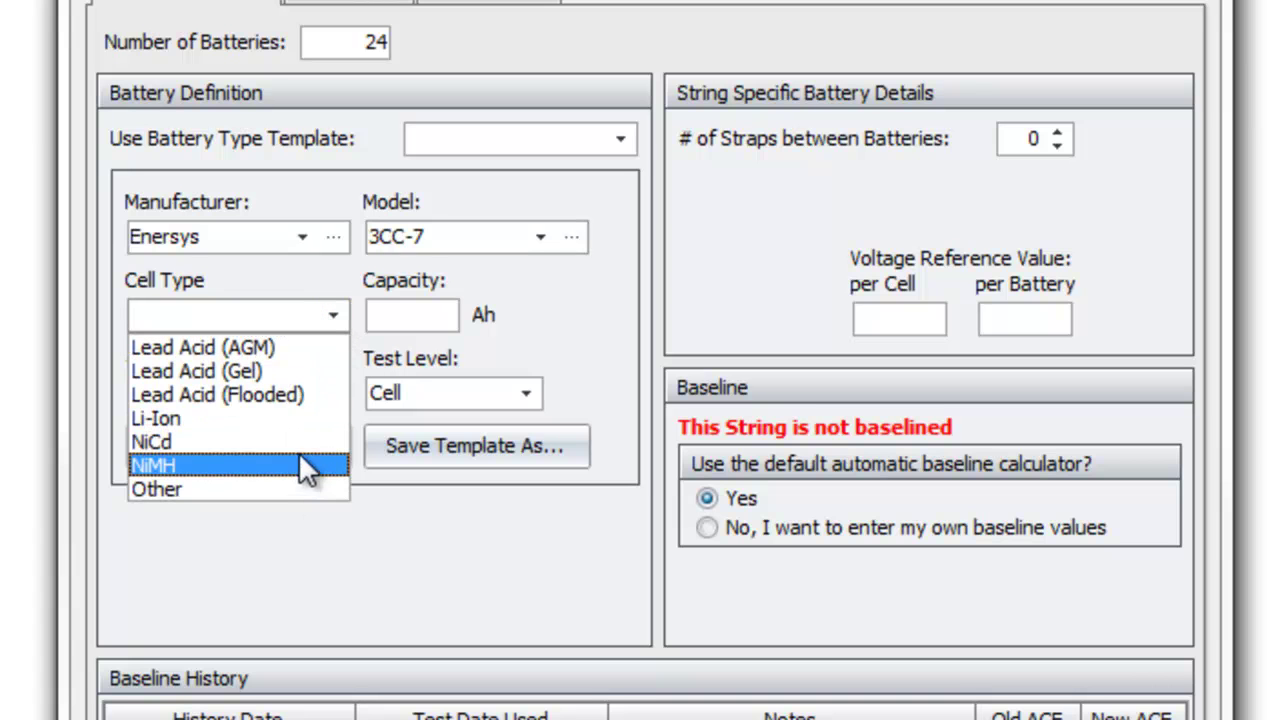
click(300, 393)
click(422, 316)
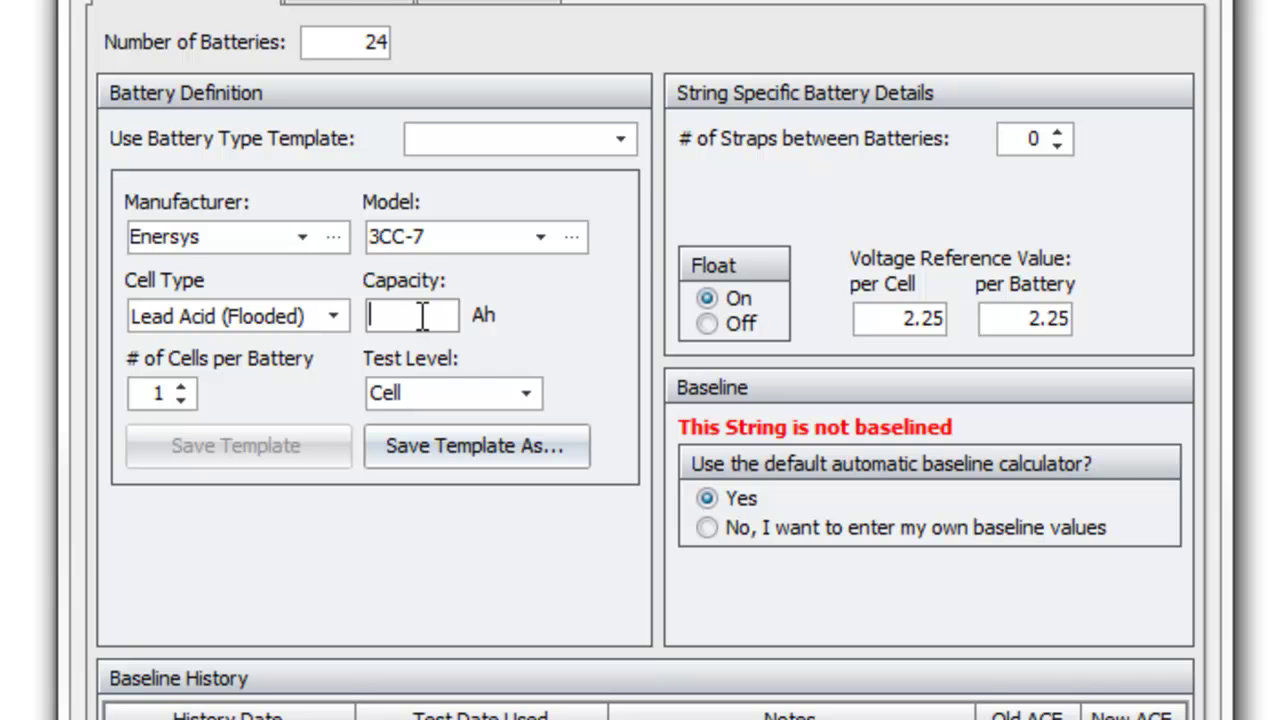
text(150)
click(182, 389)
click(182, 389)
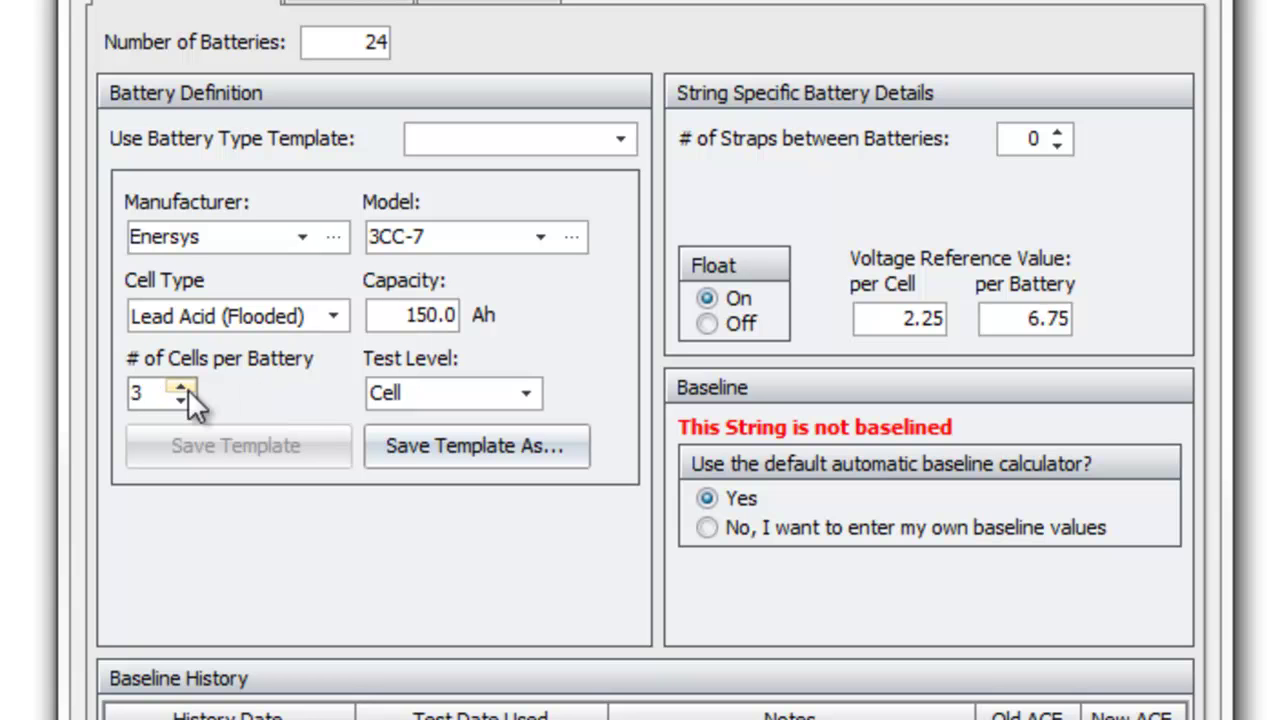
click(526, 392)
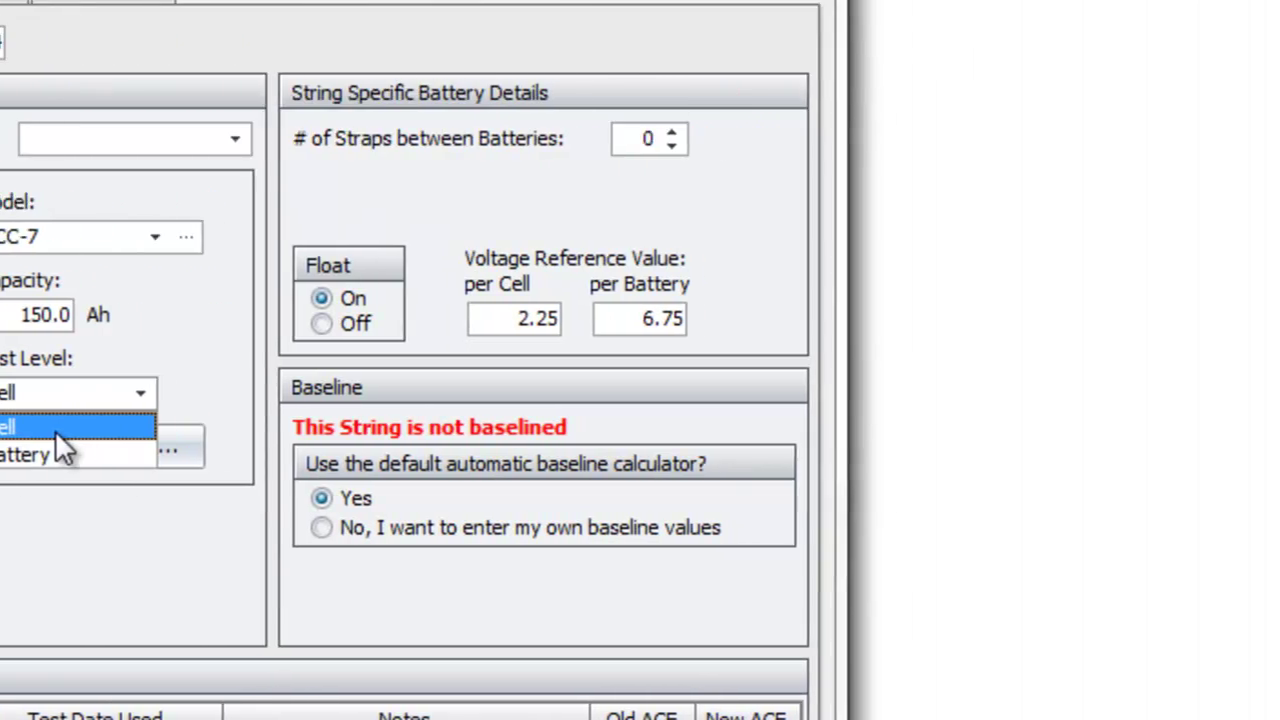
click(440, 430)
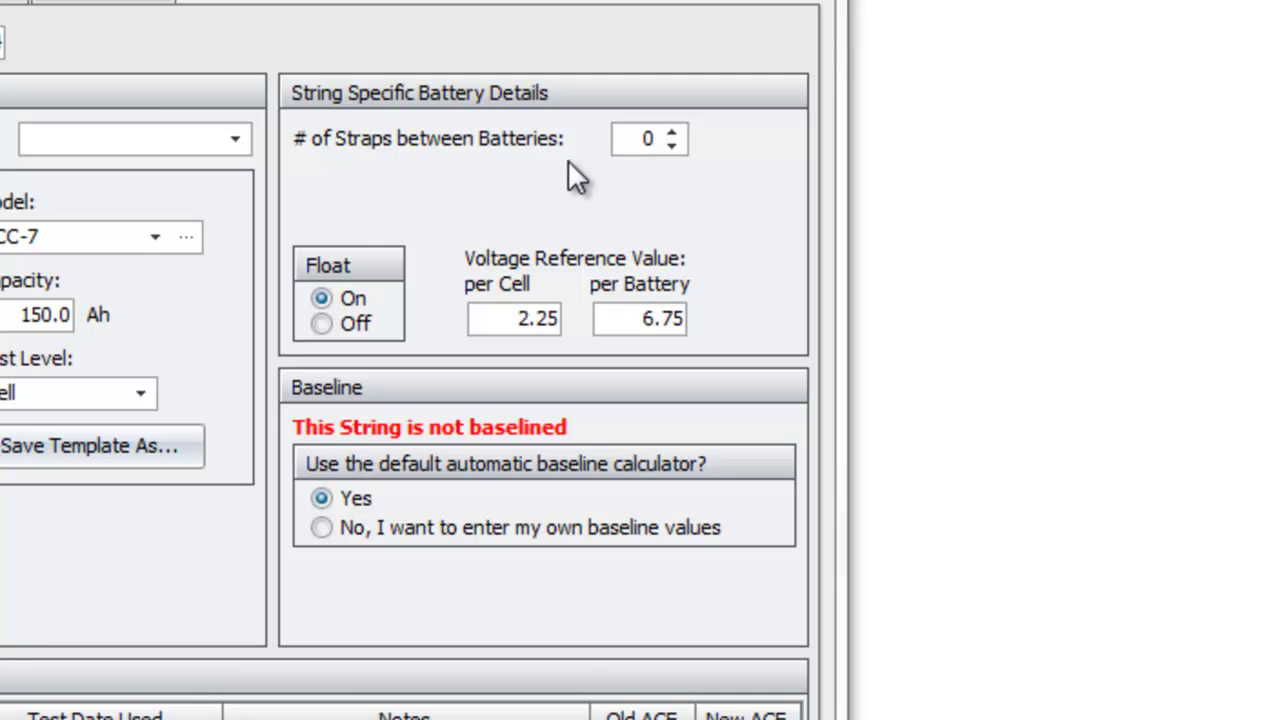
Step: Set 1 strap between batteries, disable the strap reference auto calculation and enter a strap reference value of 0.5 mΩ
click(671, 133)
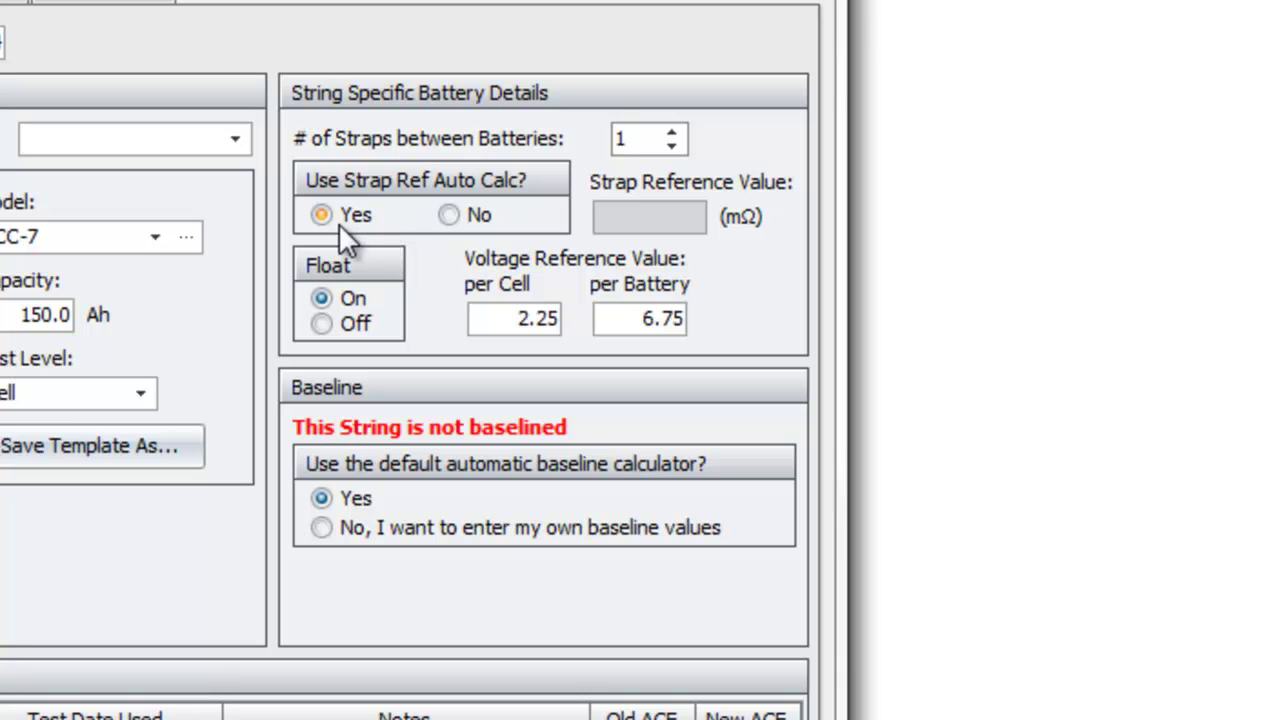
click(458, 216)
click(640, 216)
text(0.5)
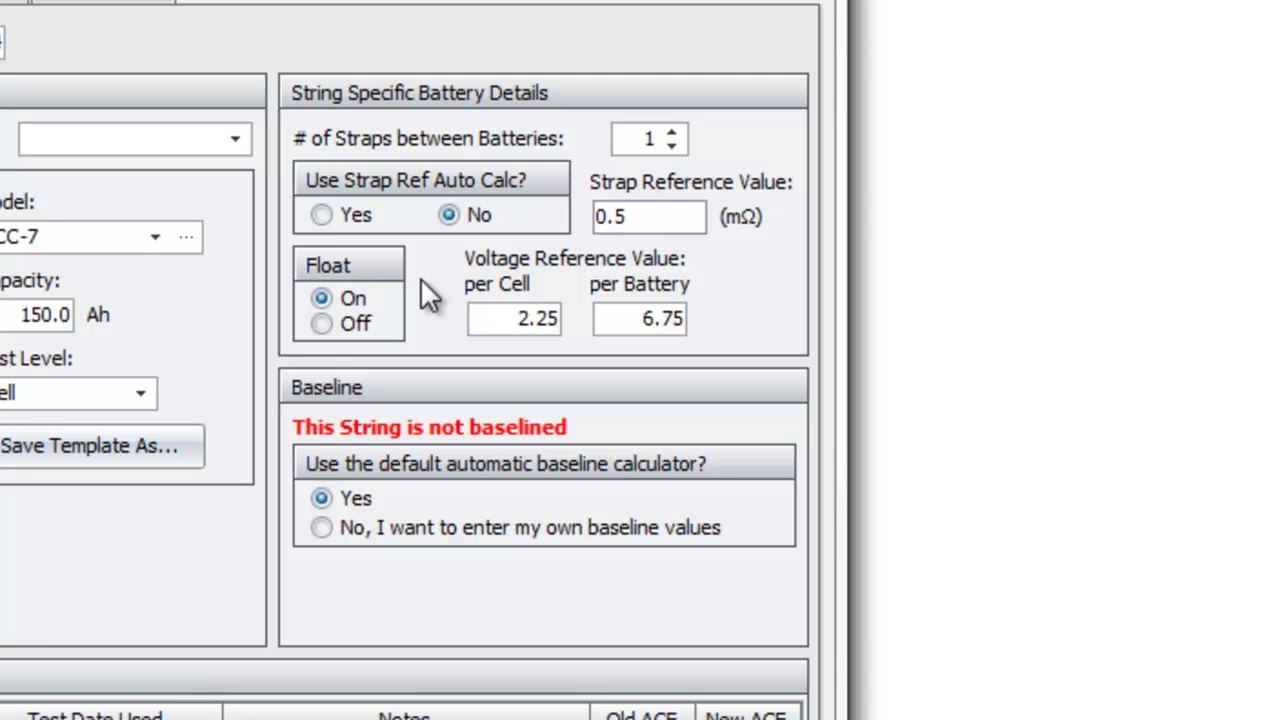
Step: Turn Float off and set the voltage reference value per cell to 2.10
click(319, 322)
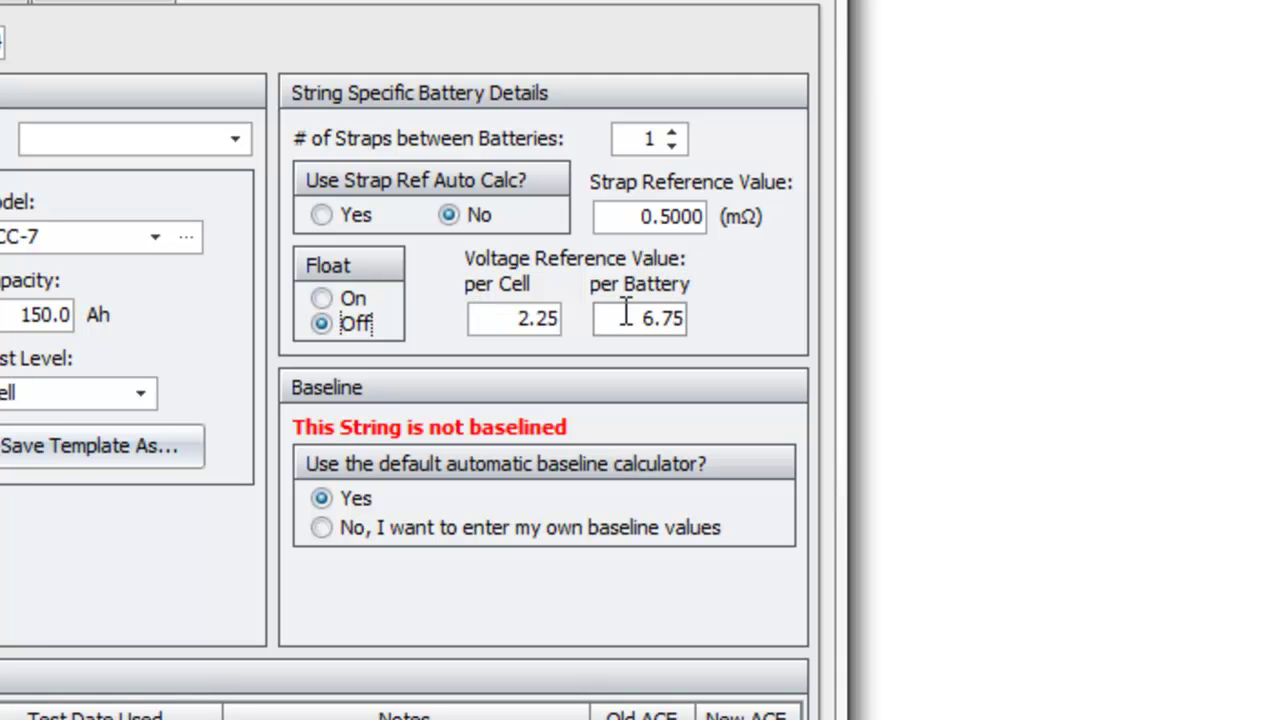
click(505, 318)
key(BackSpace)
key(Delete)
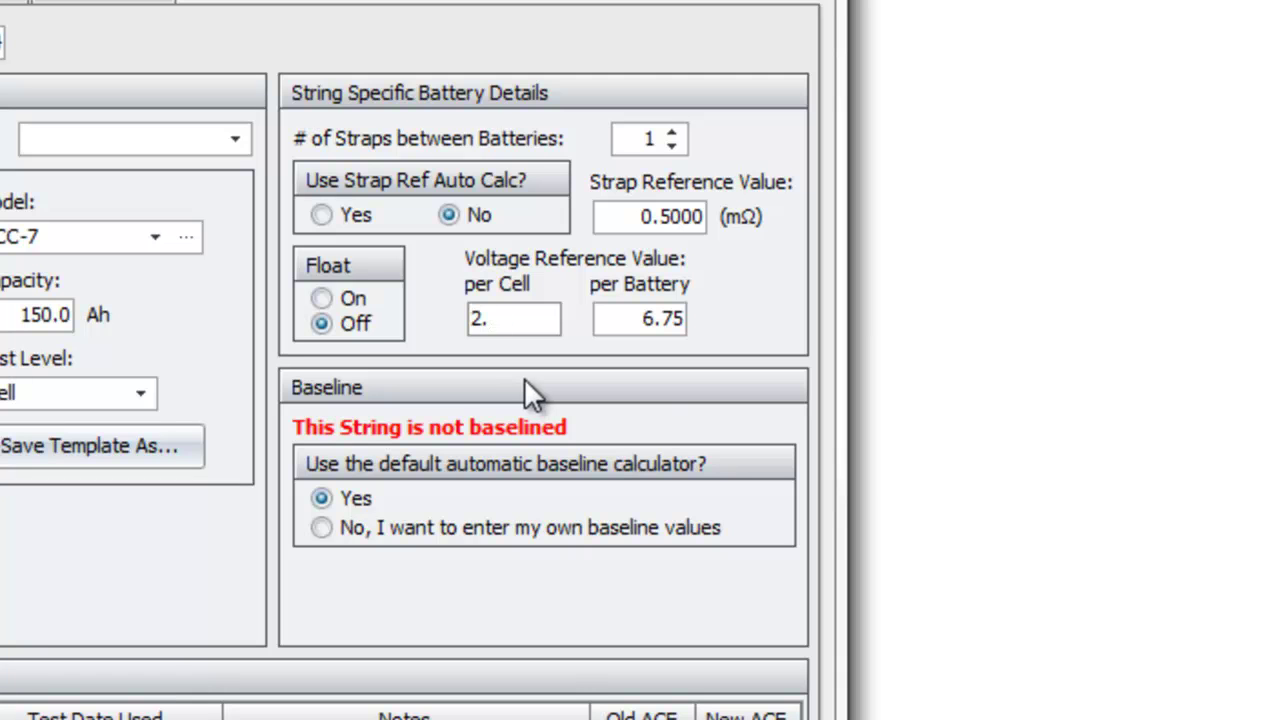
text(10)
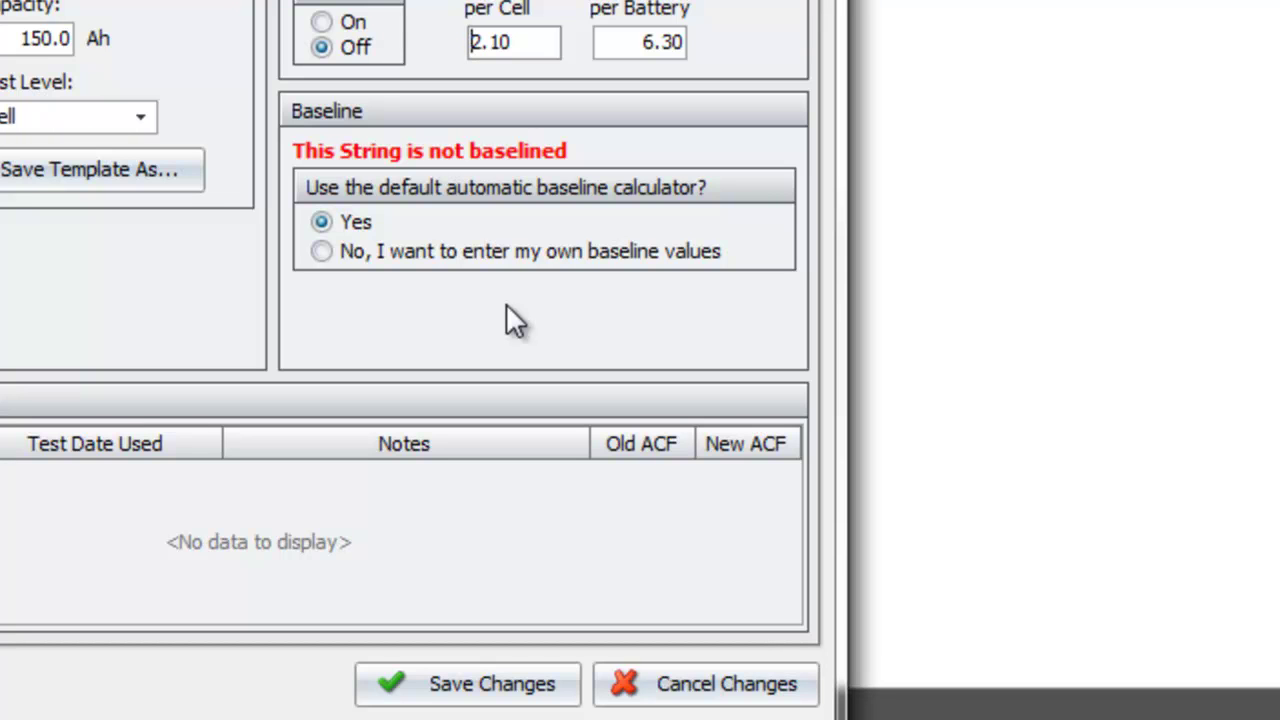
Step: Choose to enter custom baseline values, with an impedance reference of 0.99 mΩ and an ACF of 0.98
click(322, 252)
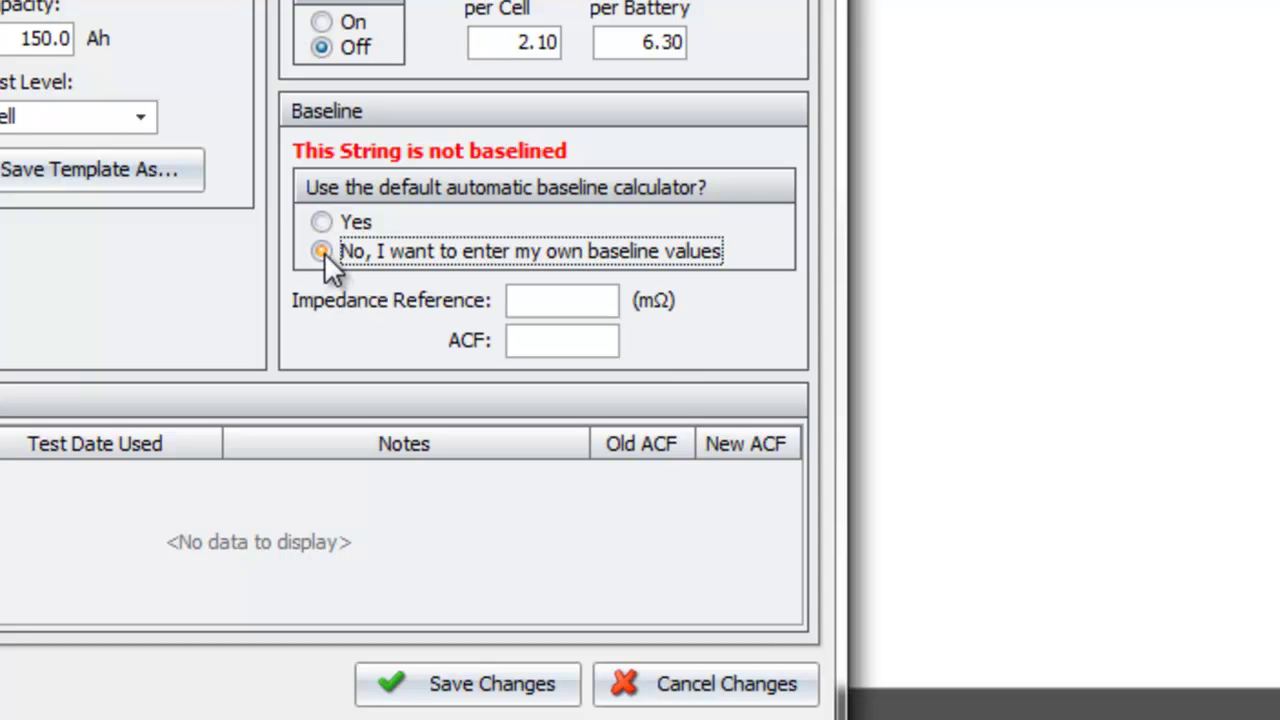
click(593, 304)
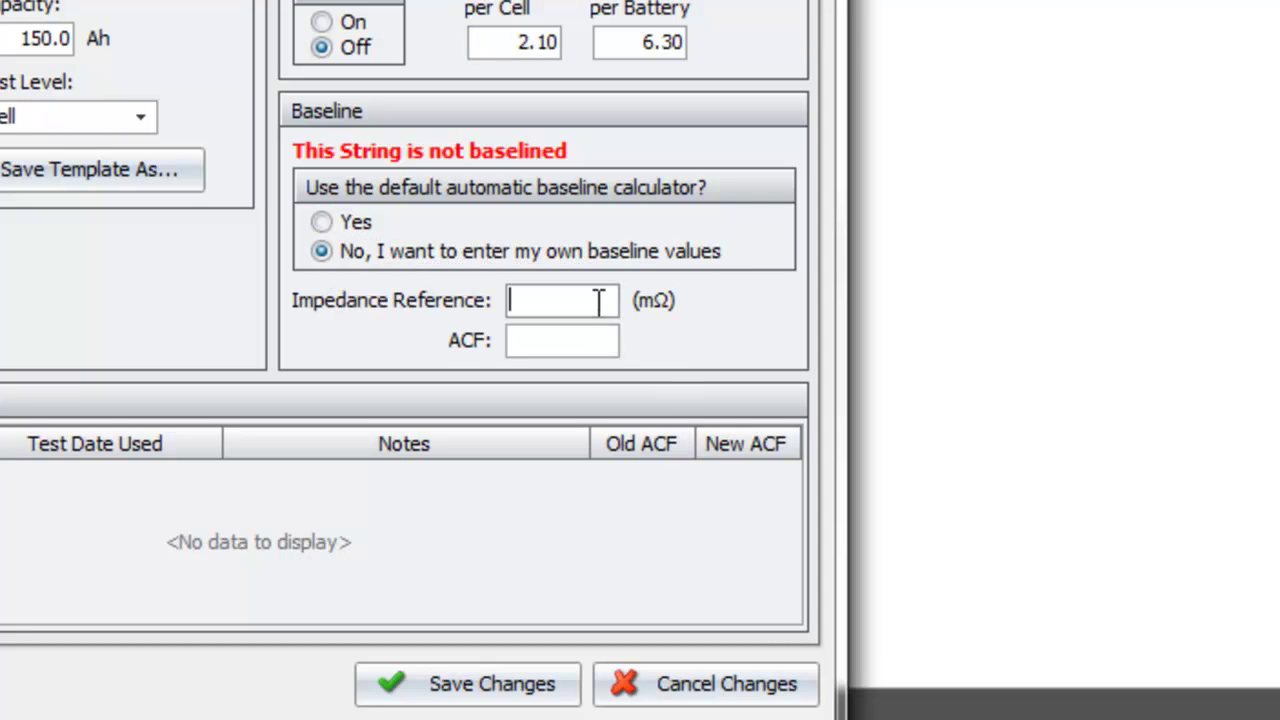
text(0.99)
click(591, 345)
text(0.98)
key(Tab)
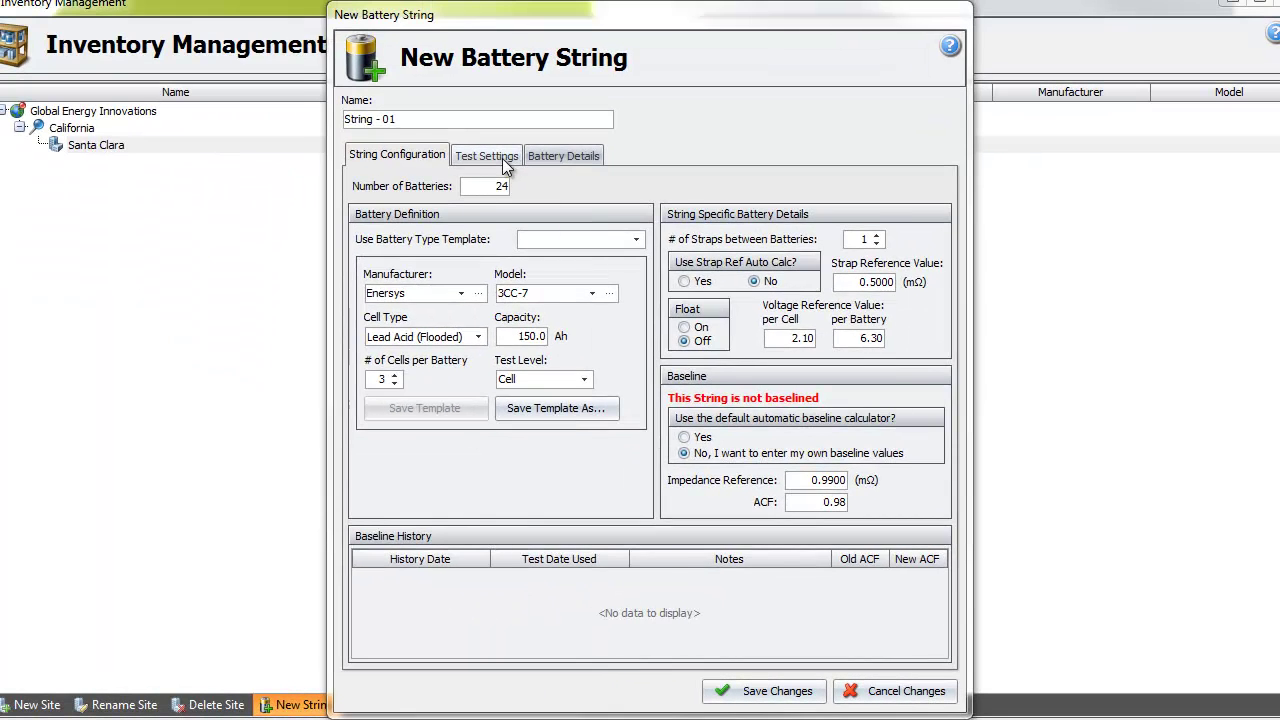
Step: In the string's test settings, disable the Impedance, Voltage and CELScan (Sulfation) test parameters and re-enable all three
click(502, 158)
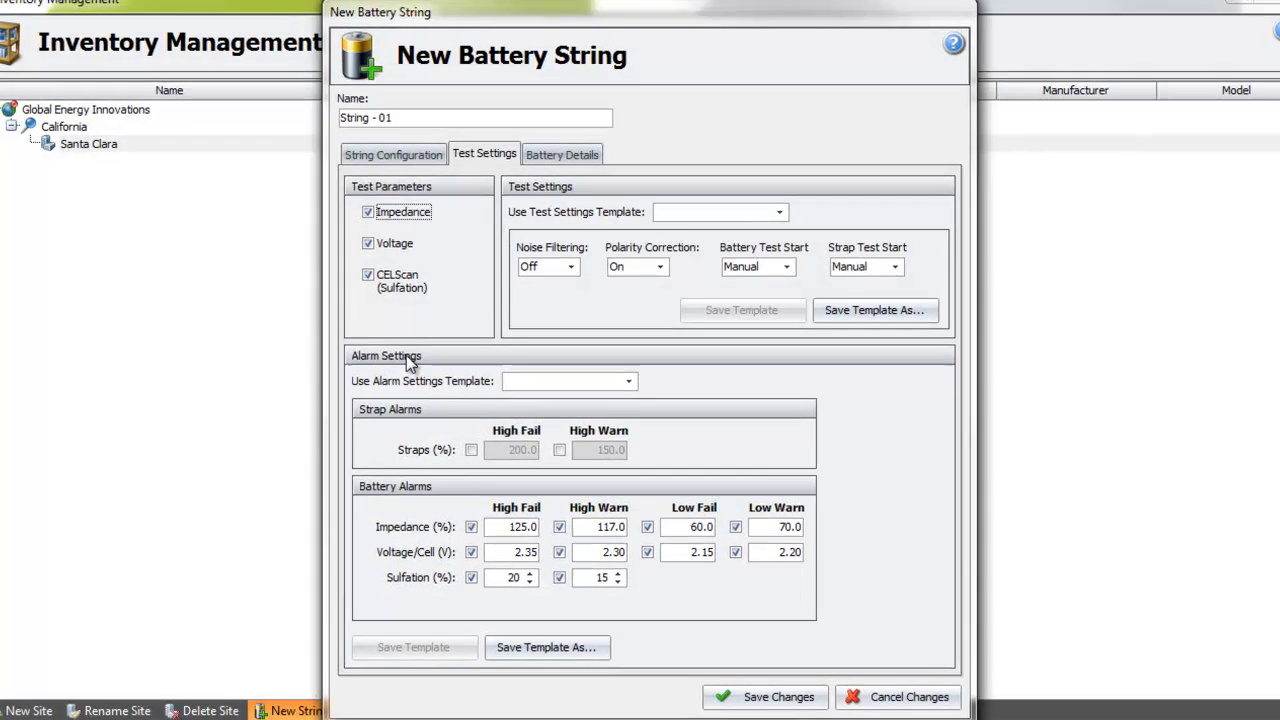
click(372, 273)
click(254, 249)
click(254, 206)
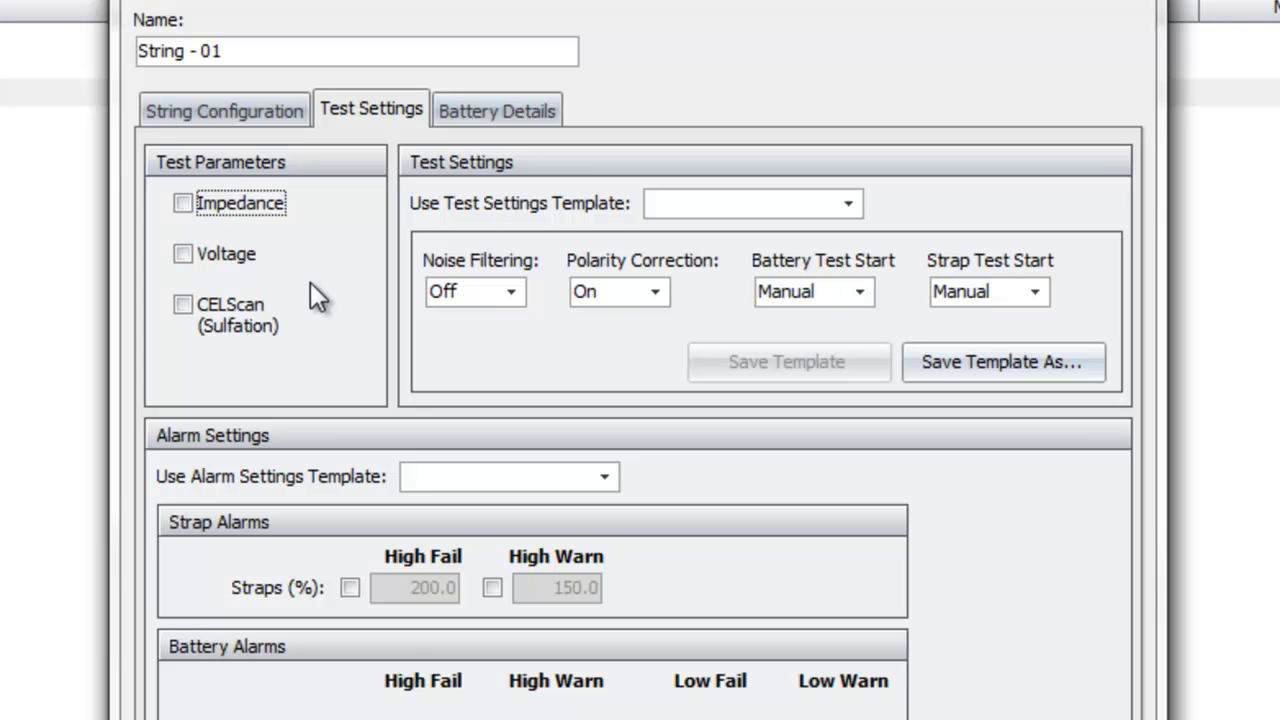
click(184, 305)
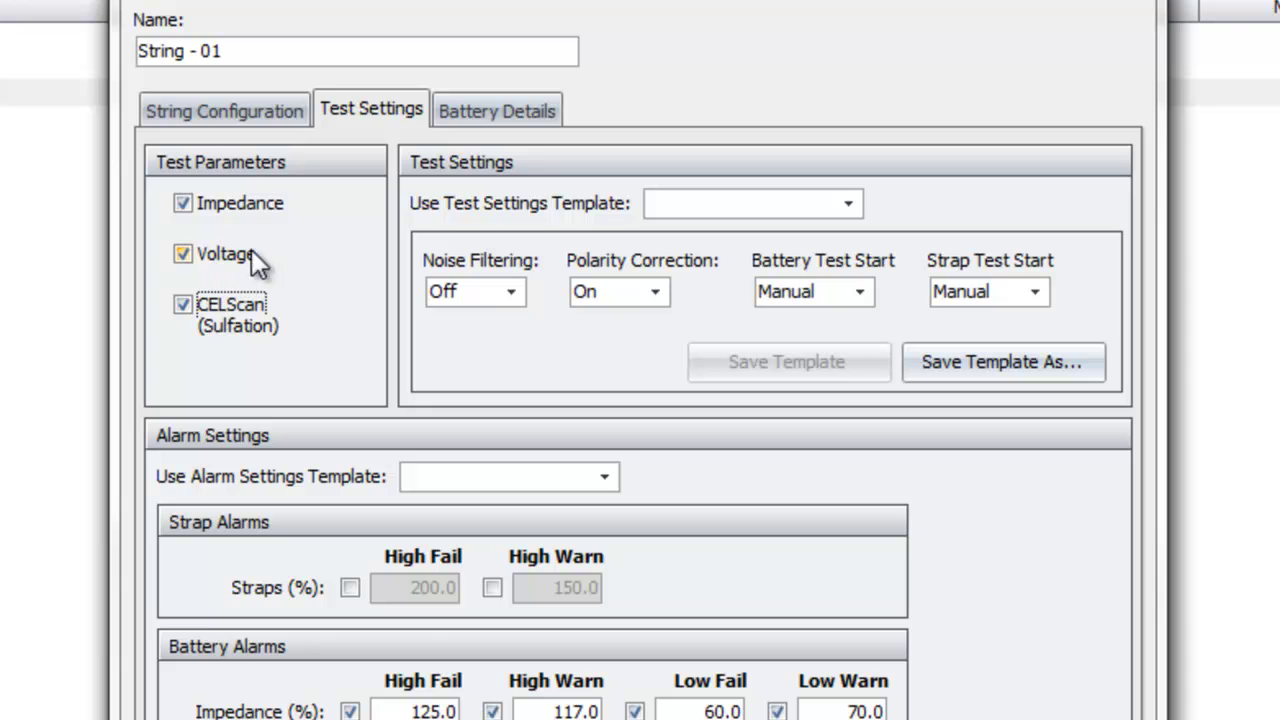
Step: Set noise filtering to Auto, keep polarity correction On and set the battery test start to Auto
click(512, 292)
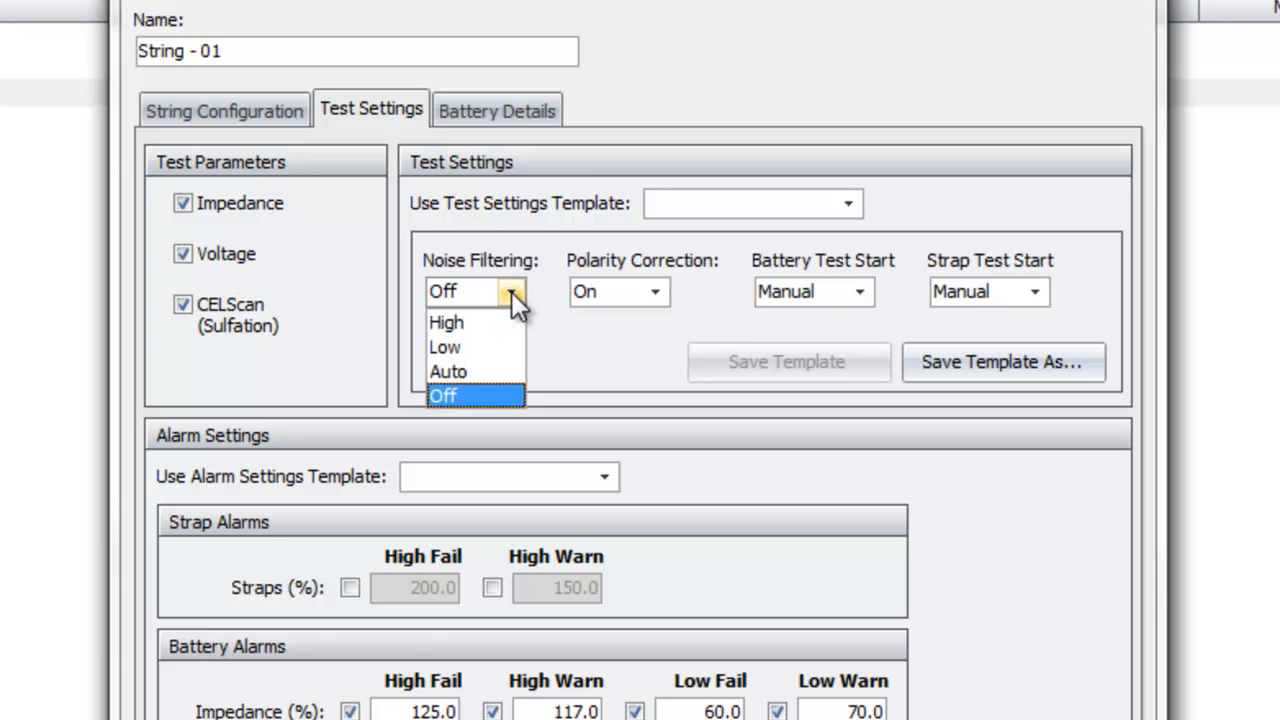
click(461, 371)
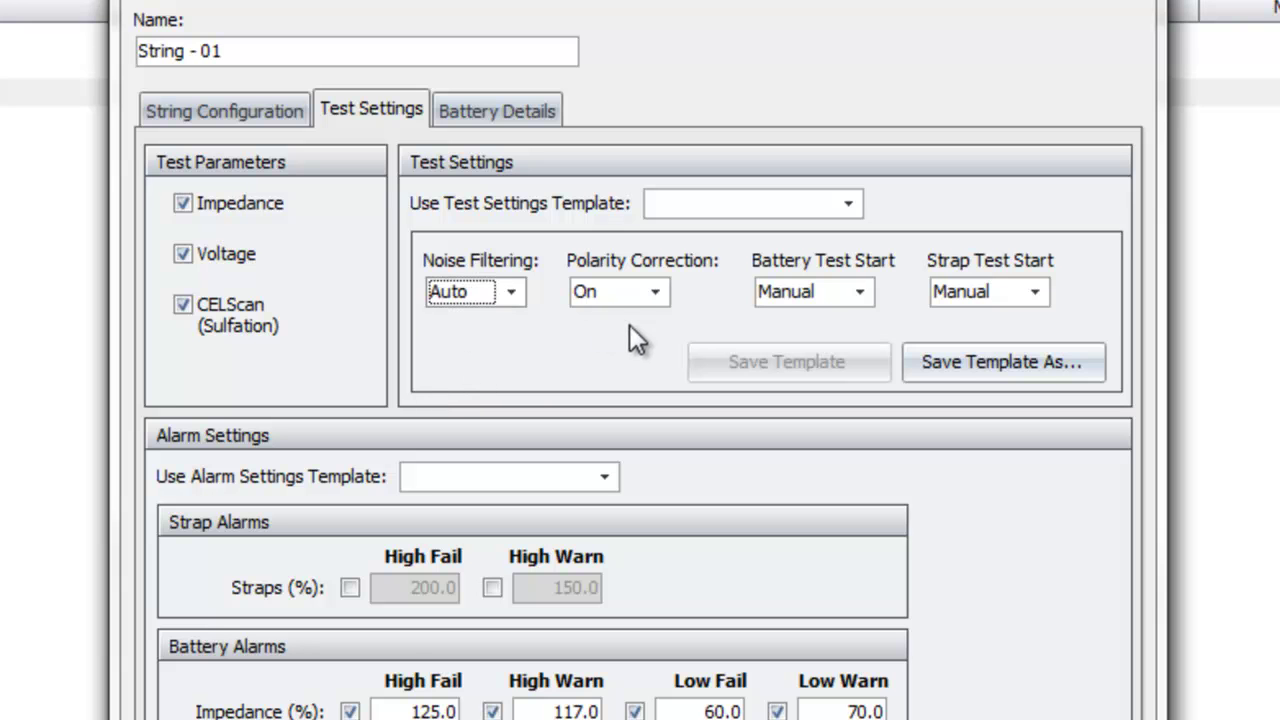
click(650, 294)
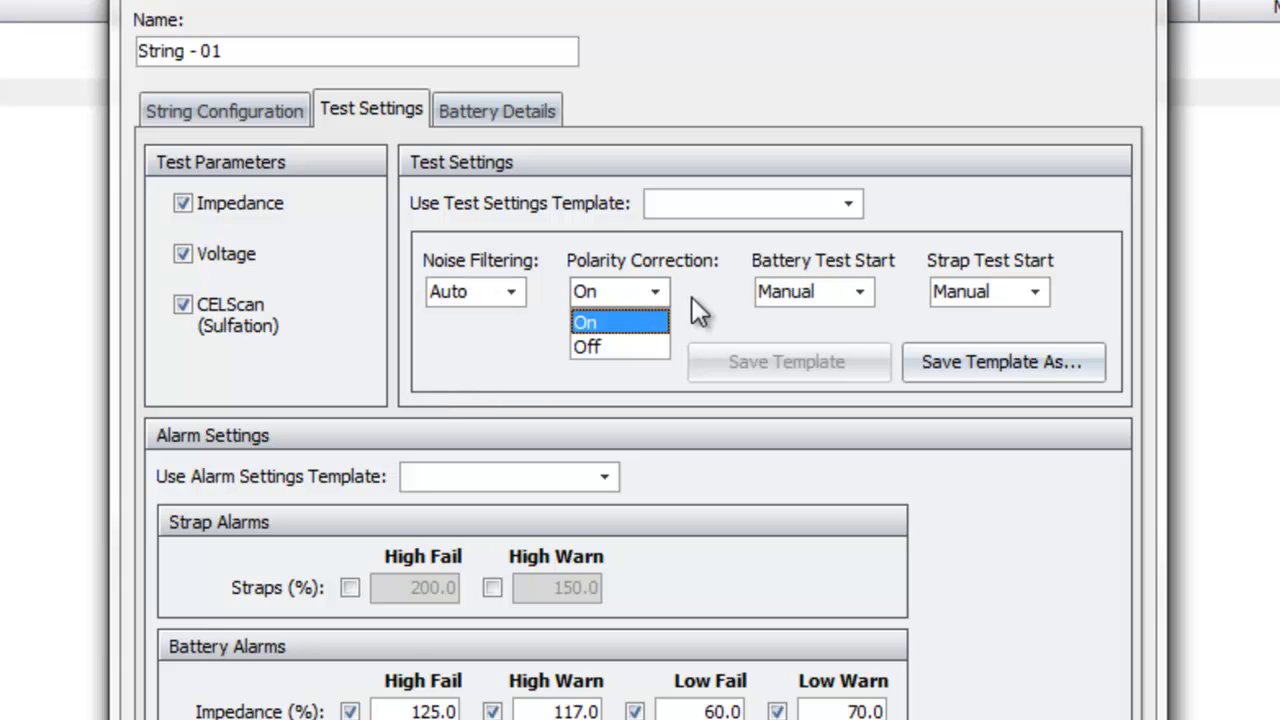
click(692, 297)
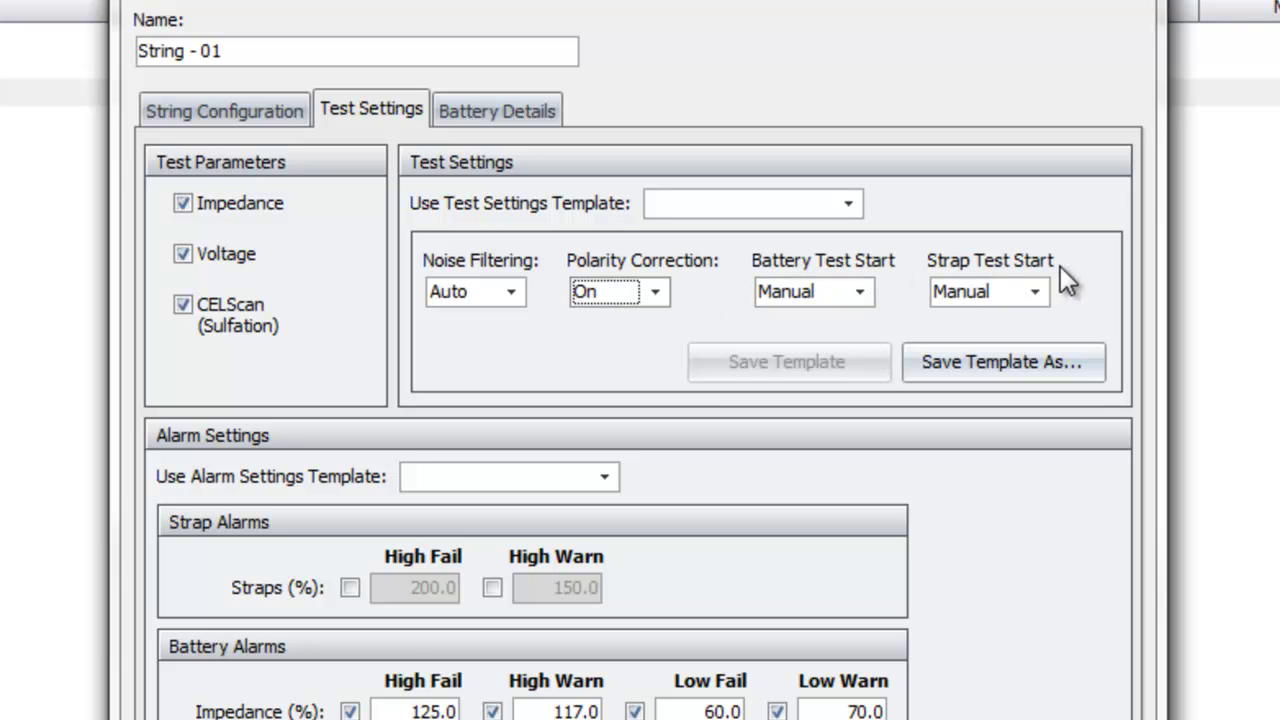
click(862, 290)
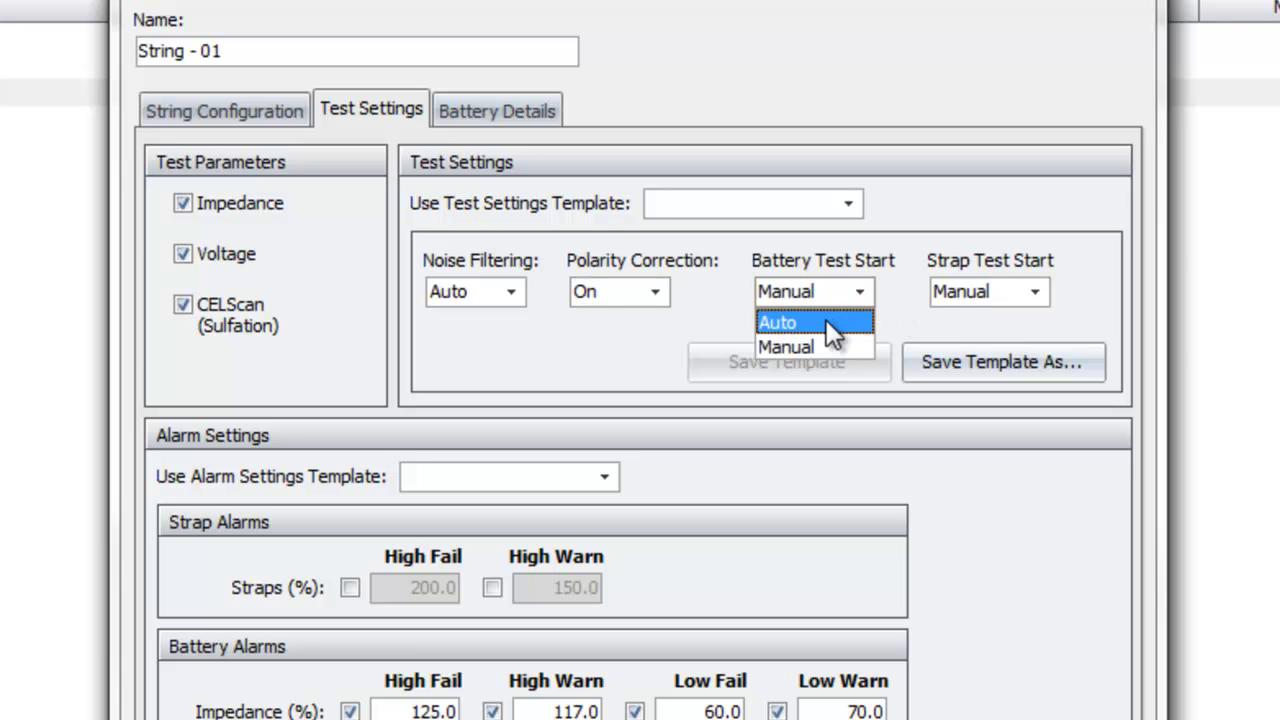
click(826, 320)
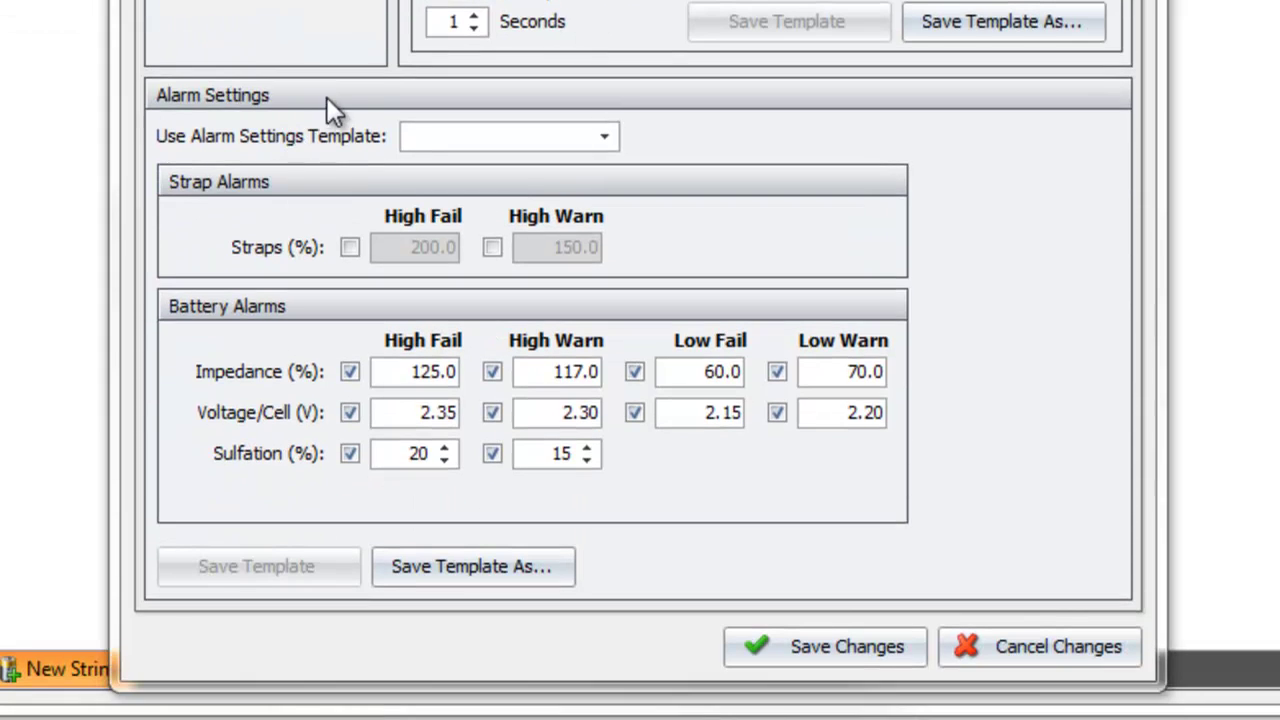
Step: Set the battery impedance High Fail alarm to 140% and enable the High Fail alarm for straps
click(396, 372)
drag(434, 368, 372, 372)
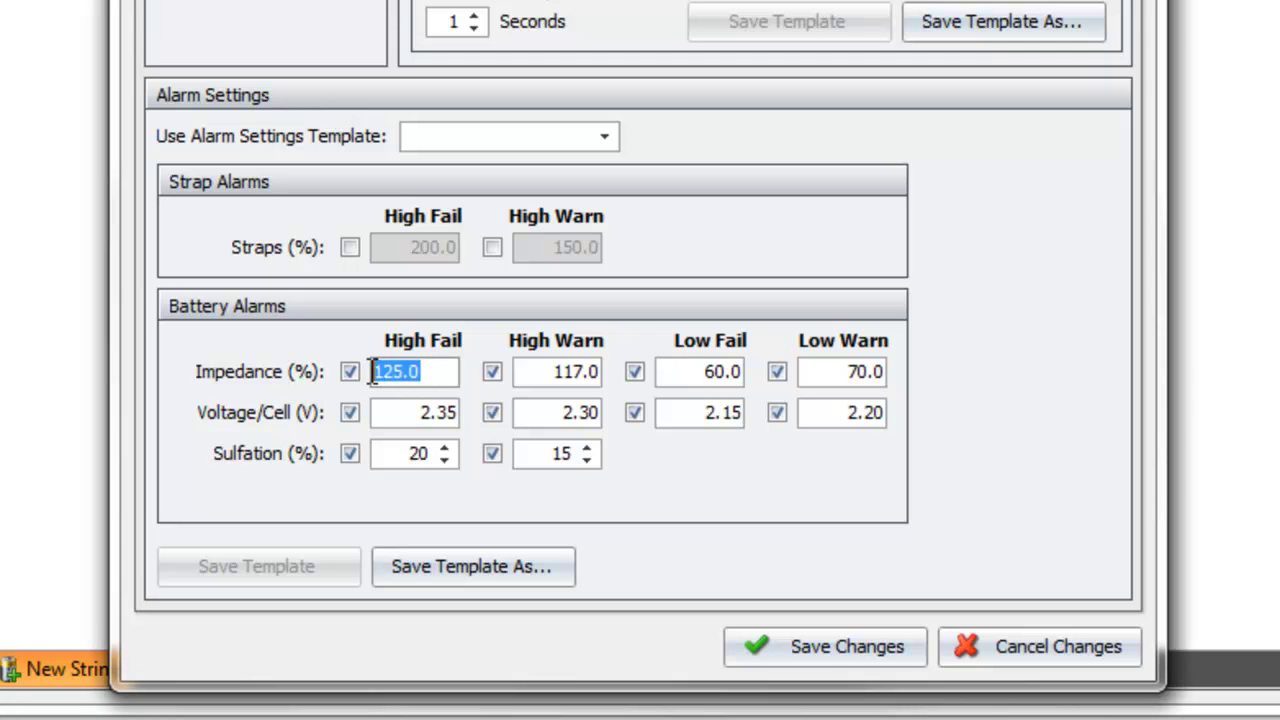
text(140)
click(349, 247)
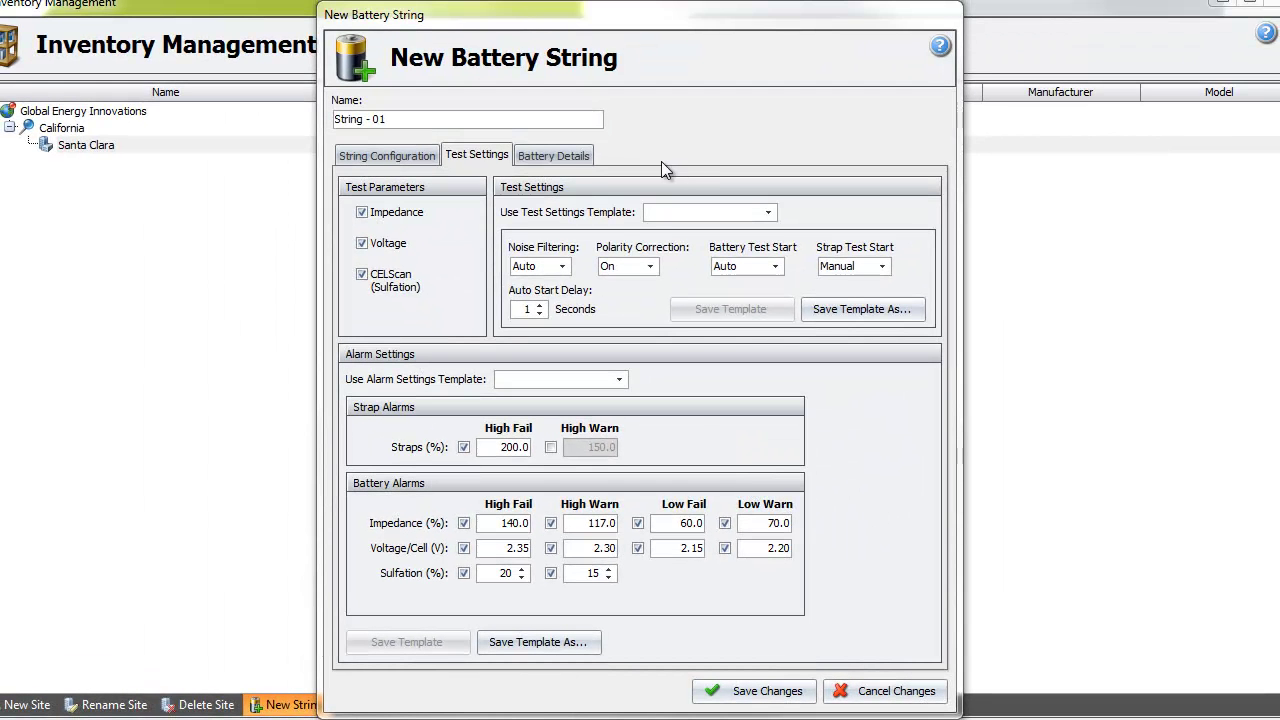
Step: Edit battery 5's details with installation date 12/21/2011, manufactured date 12/01/2011 and the comment "No Load Test"
click(568, 161)
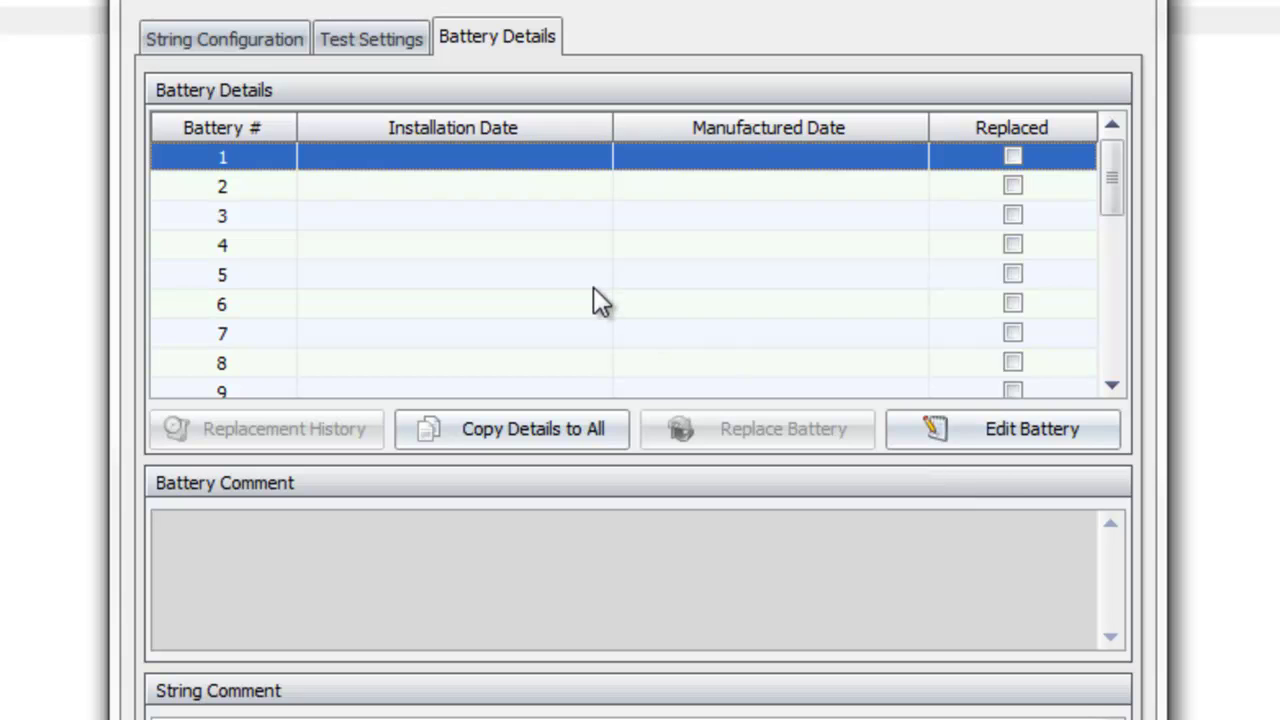
click(593, 285)
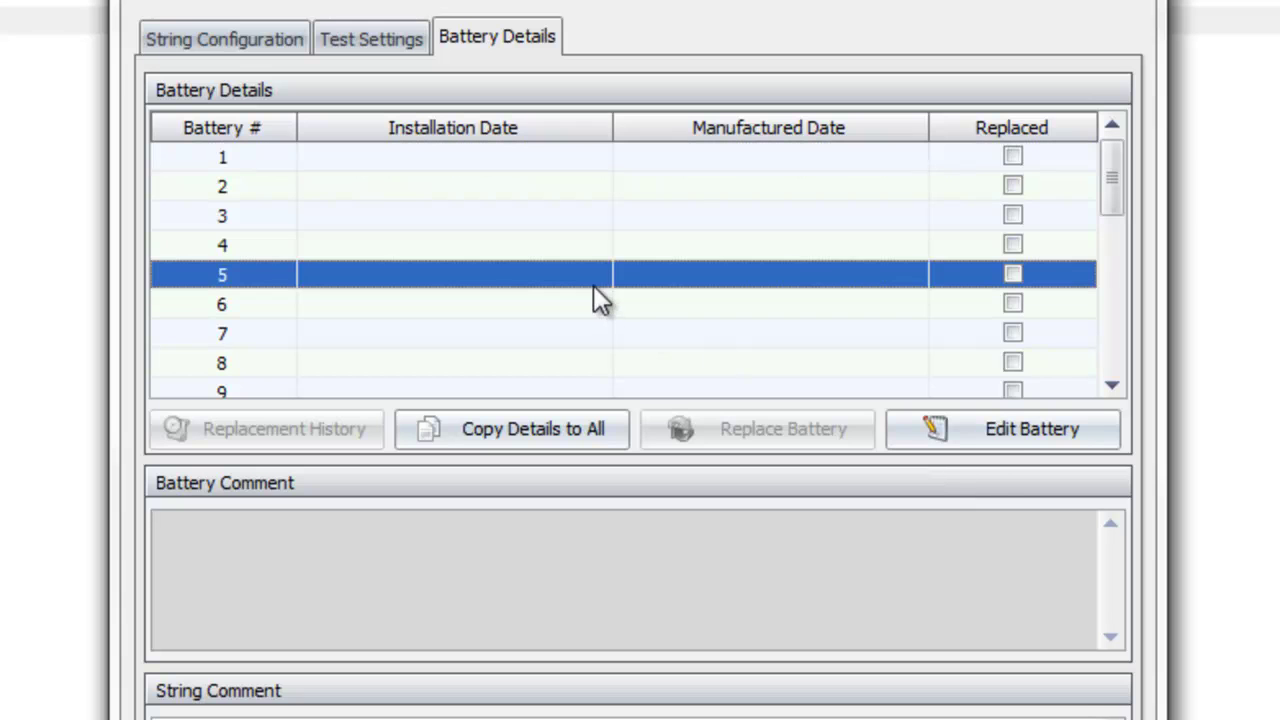
click(999, 431)
click(377, 331)
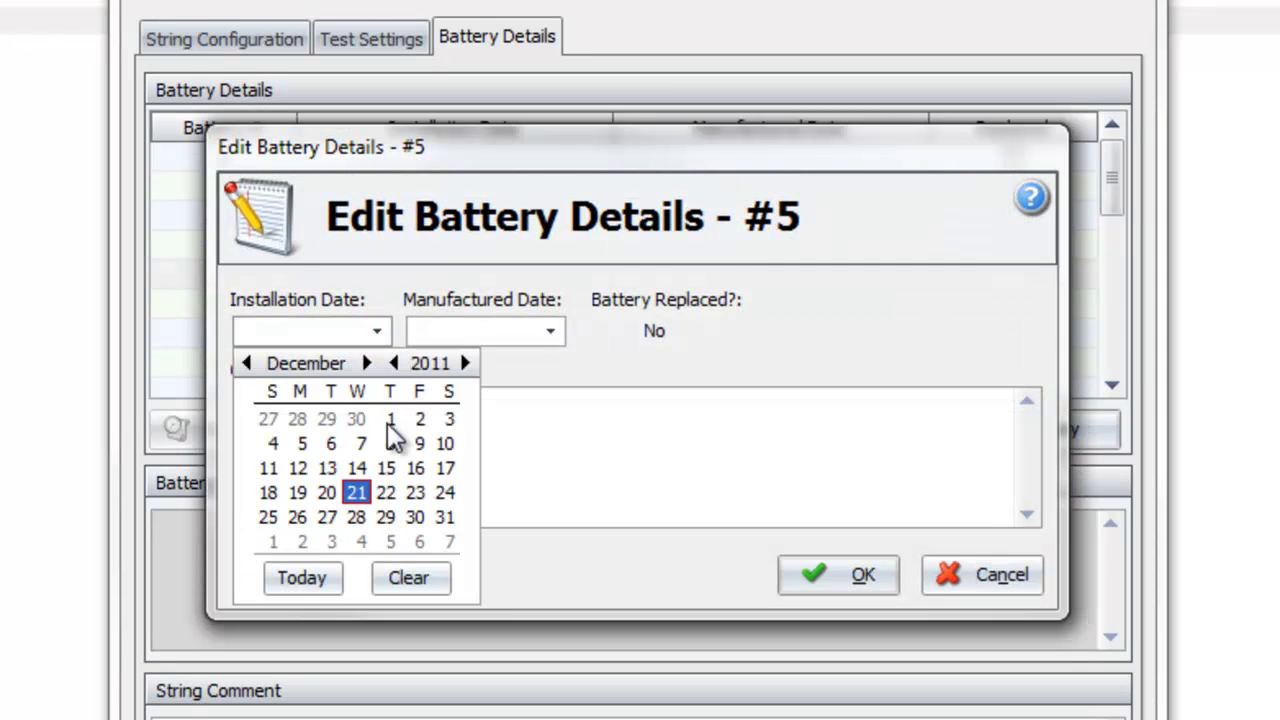
click(303, 578)
click(550, 333)
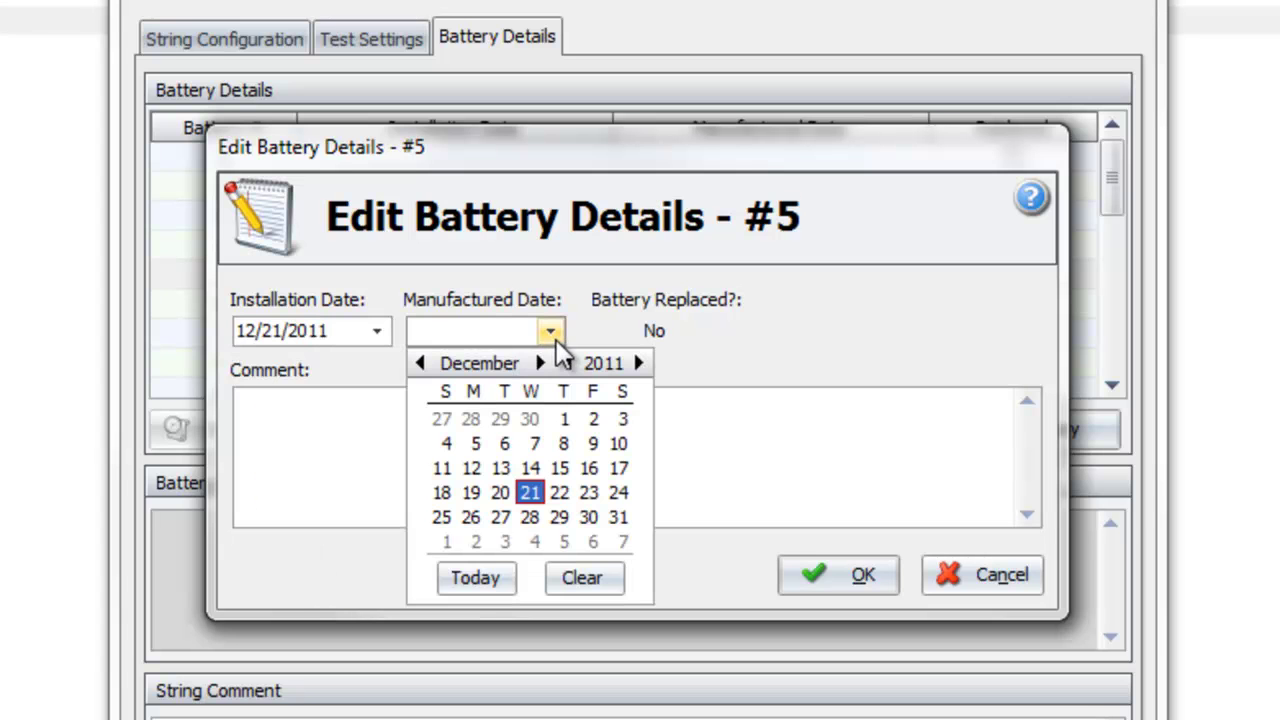
click(564, 419)
click(430, 435)
text(No Load Test)
click(799, 571)
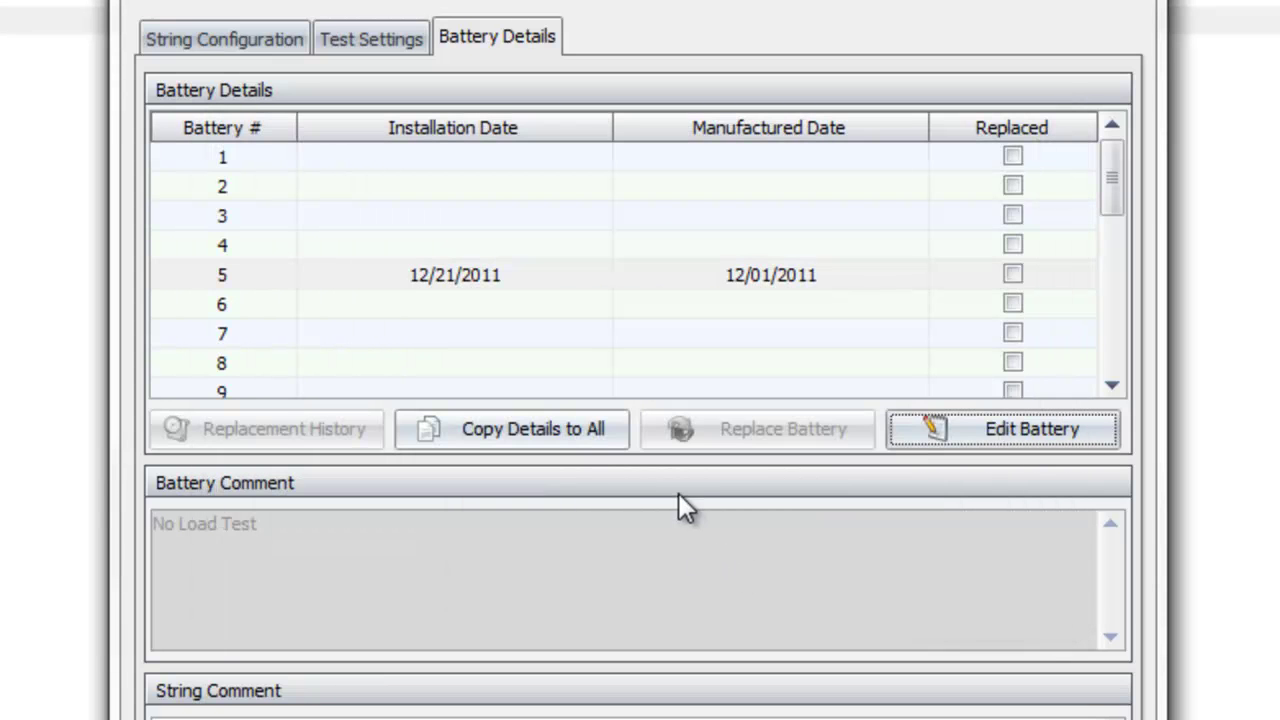
Step: Copy battery 5's details to all other batteries and save the new string
click(524, 426)
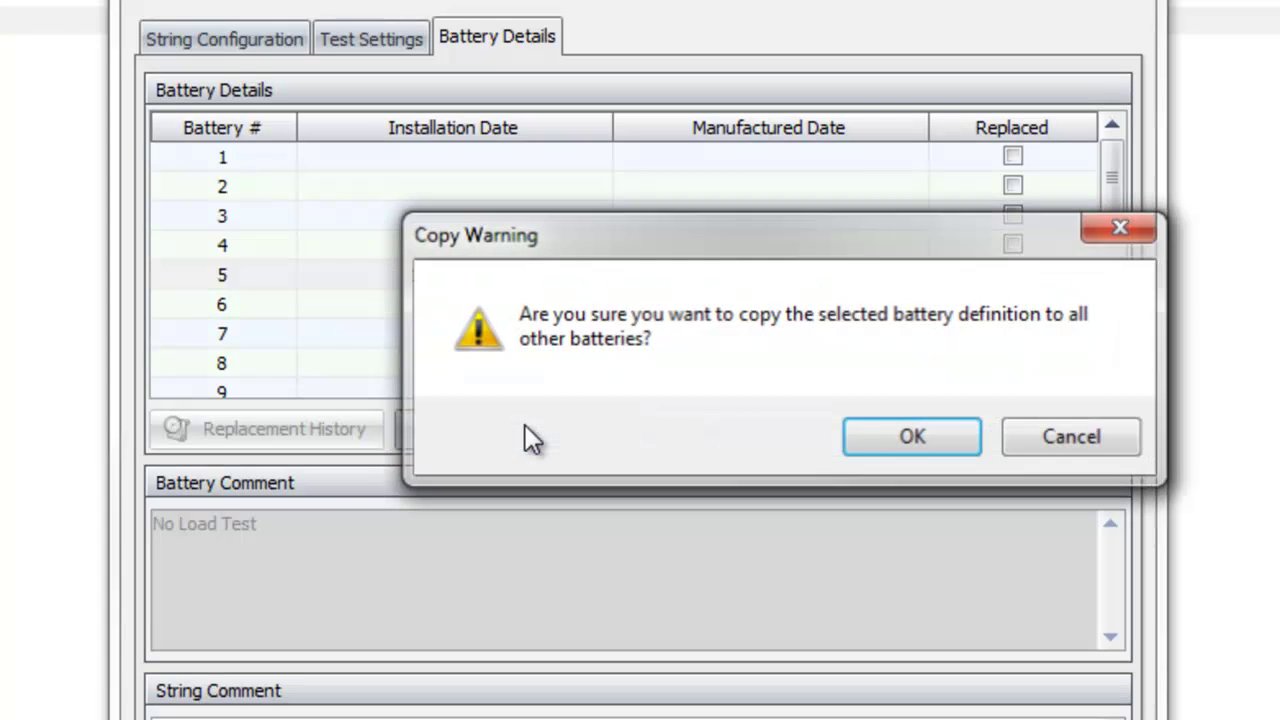
click(907, 436)
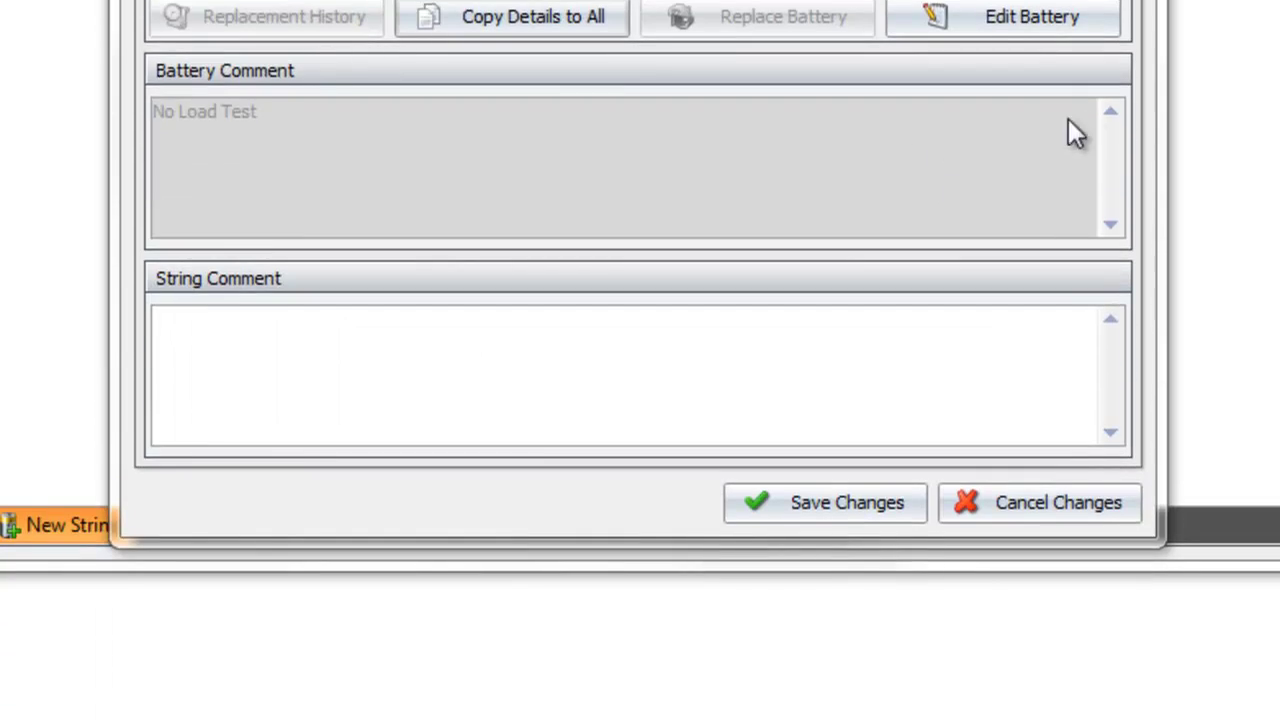
click(797, 503)
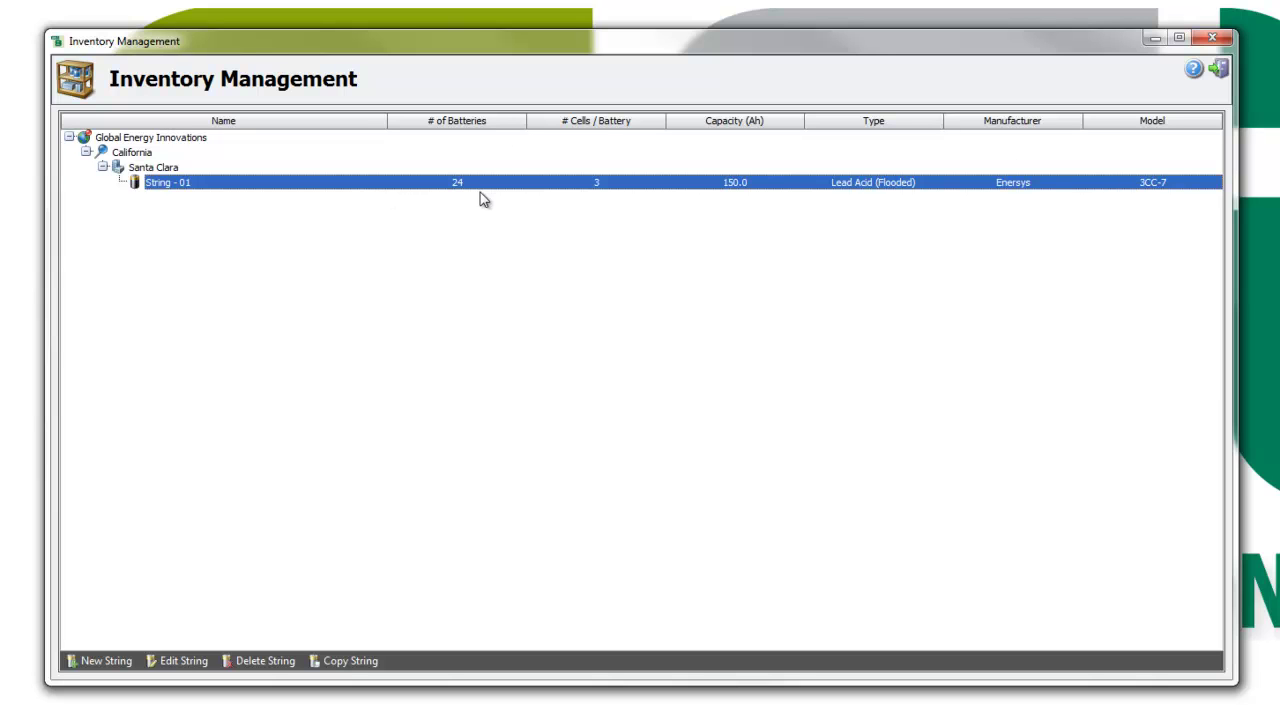
Step: Open String - 01 under the Santa Clara site for editing
double_click(183, 189)
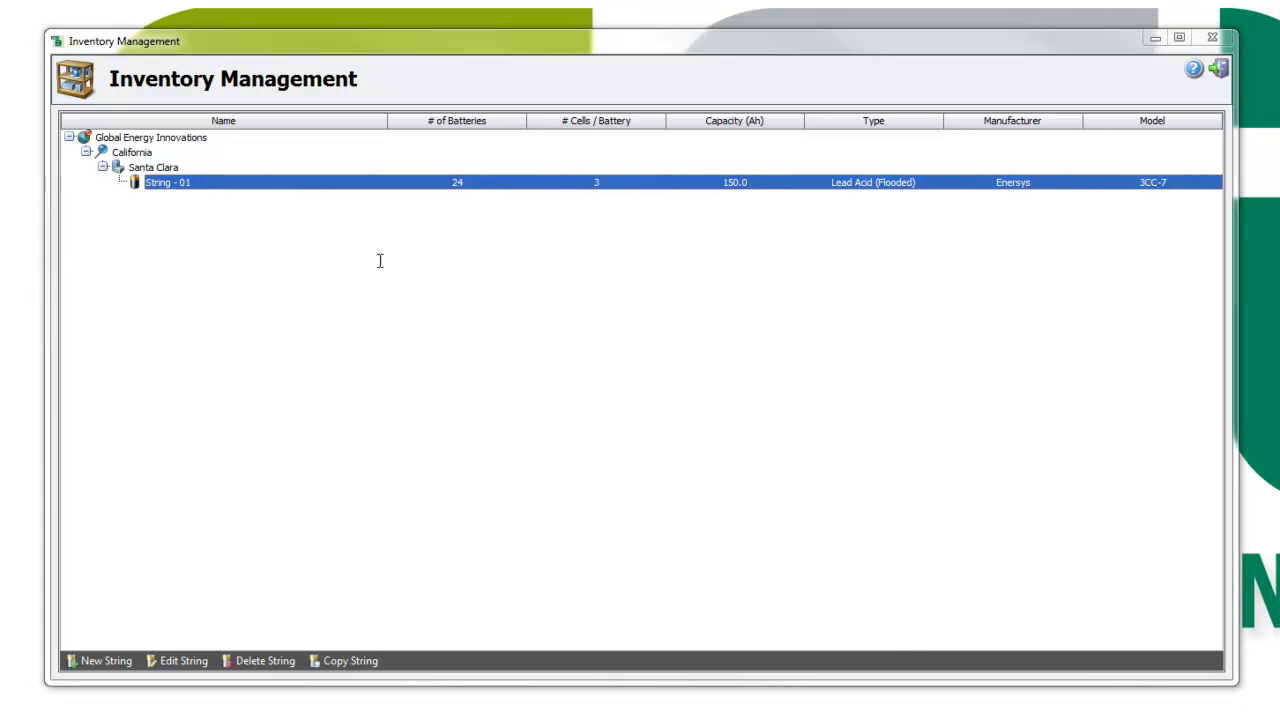